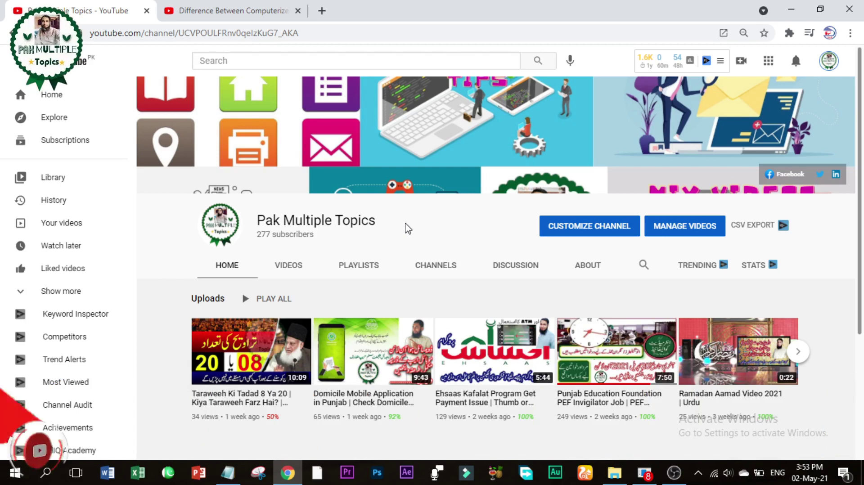
Step: In a new tab, search Google for 'id nadra gov pk' and open the id.nadra.gov.pk result
{"action": "left_click", "coordinate": [324, 11]}
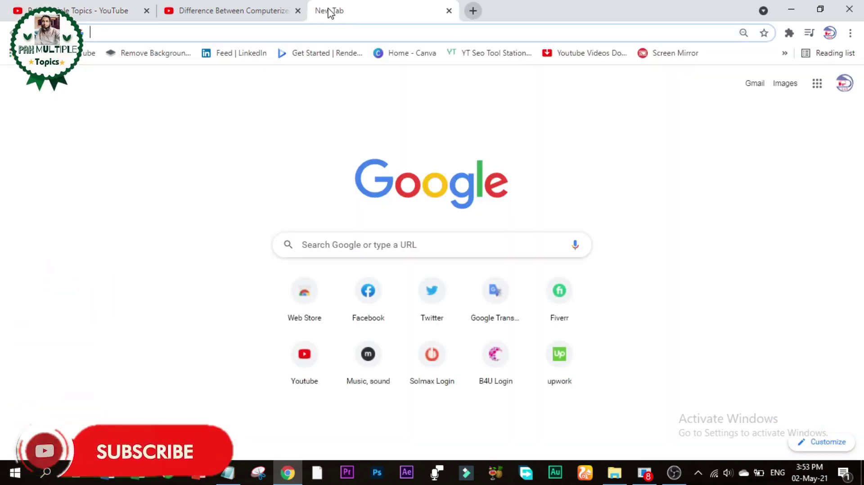
{"action": "type", "text": "id"}
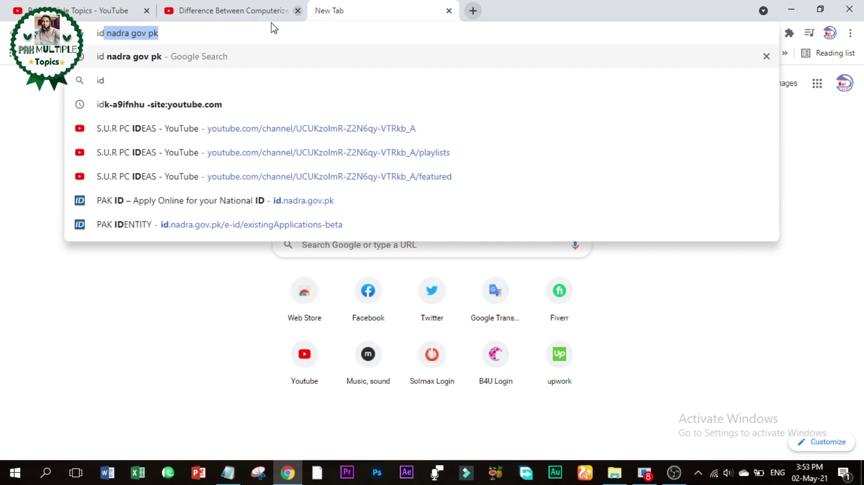
{"action": "left_click", "coordinate": [184, 58]}
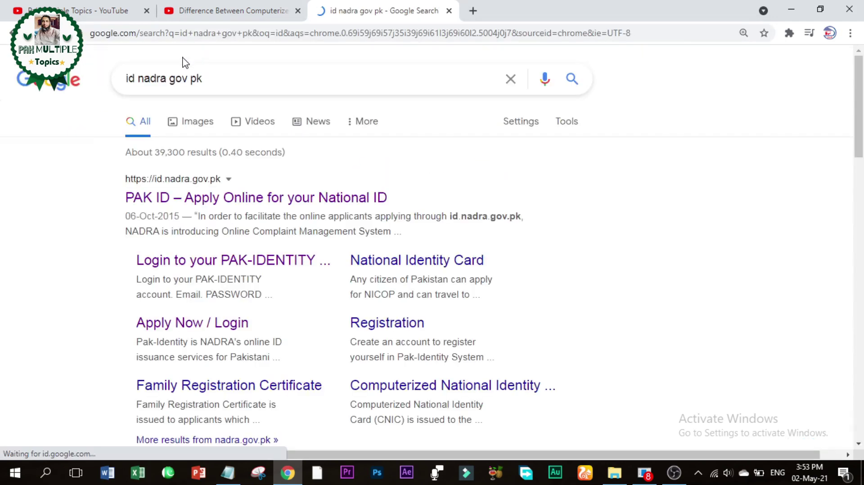
{"action": "left_click", "coordinate": [203, 206]}
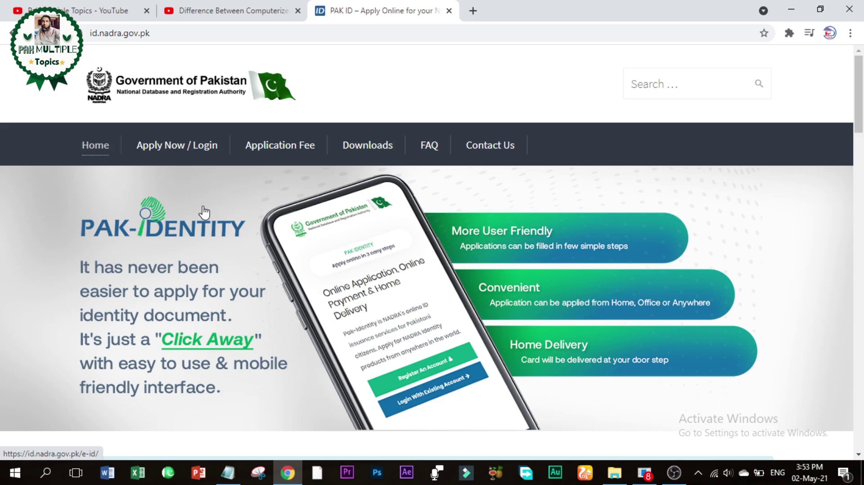
Step: Log out from the Apply Now / Login area, return HOME, and open the account registration form
{"action": "left_click", "coordinate": [195, 152]}
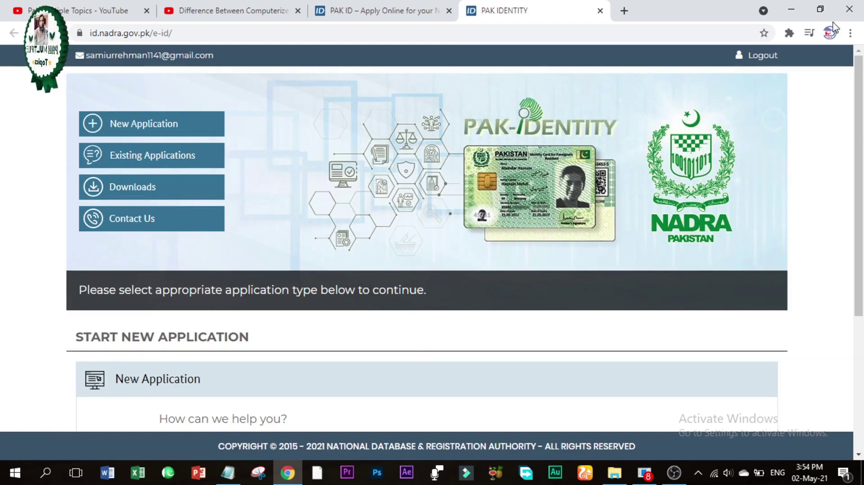
{"action": "left_click", "coordinate": [765, 57]}
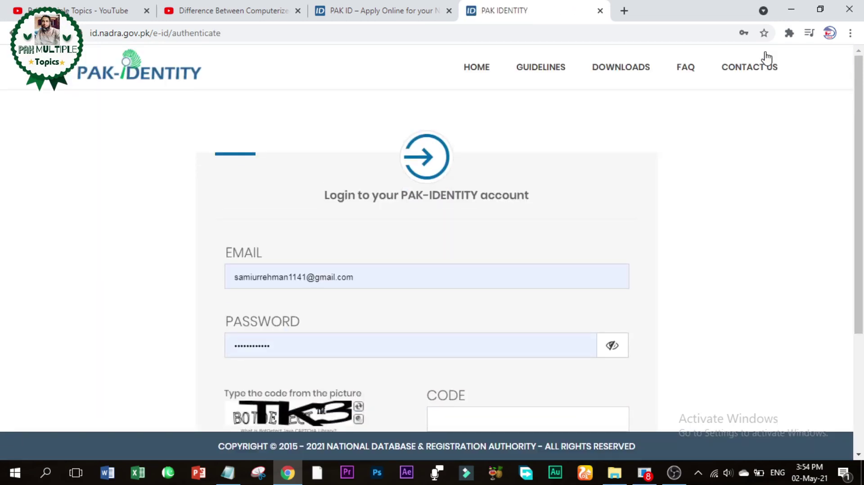
{"action": "left_click", "coordinate": [474, 68]}
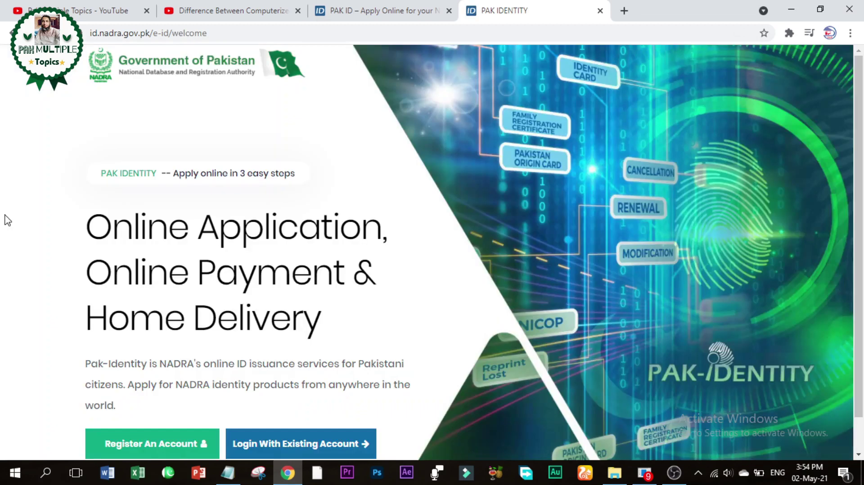
{"action": "scroll", "coordinate": [7, 221], "scroll_direction": "down", "scroll_amount": 1}
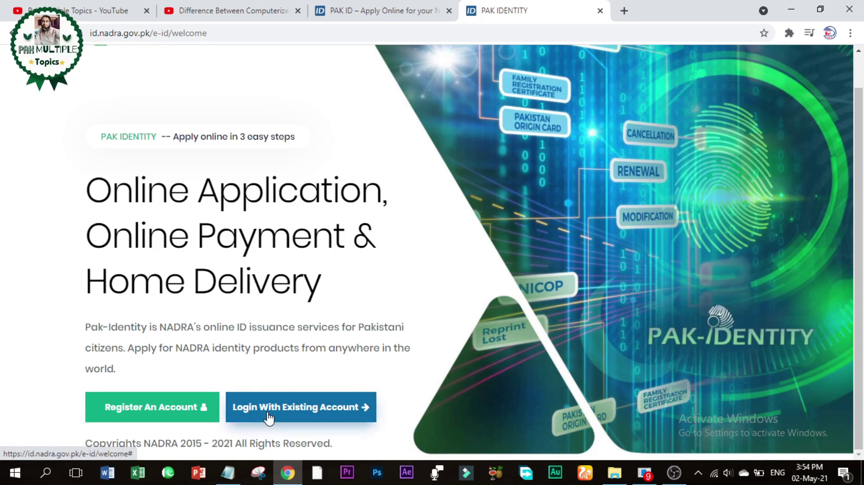
{"action": "left_click", "coordinate": [163, 410]}
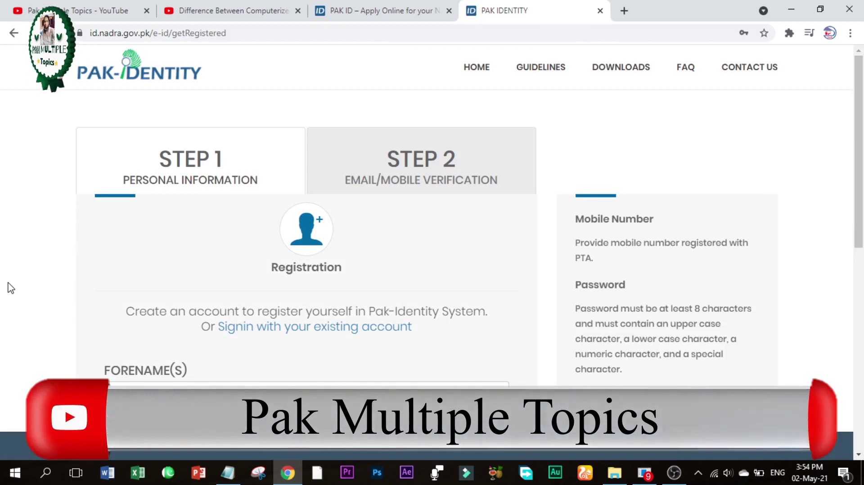
Step: Set Country to PAKISTAN and Mobile Operator to MOBILINK, and enter the mobile number
{"action": "scroll", "coordinate": [9, 288], "scroll_direction": "down", "scroll_amount": 4}
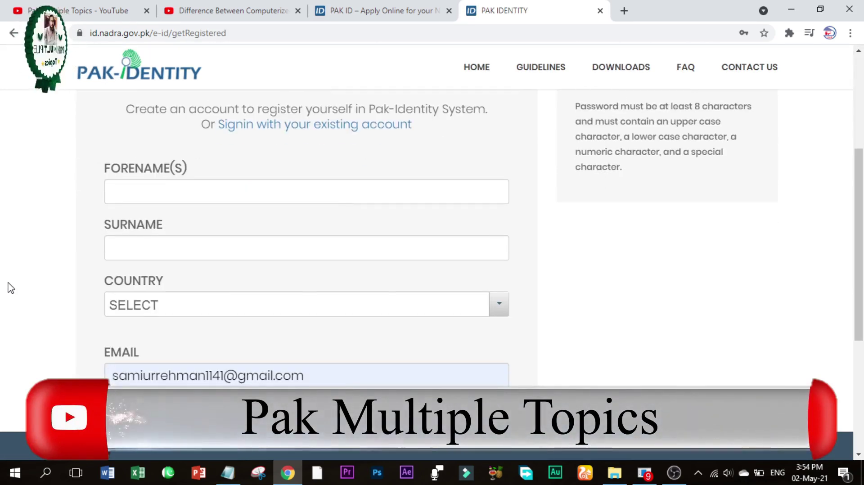
{"action": "scroll", "coordinate": [8, 289], "scroll_direction": "down", "scroll_amount": 2}
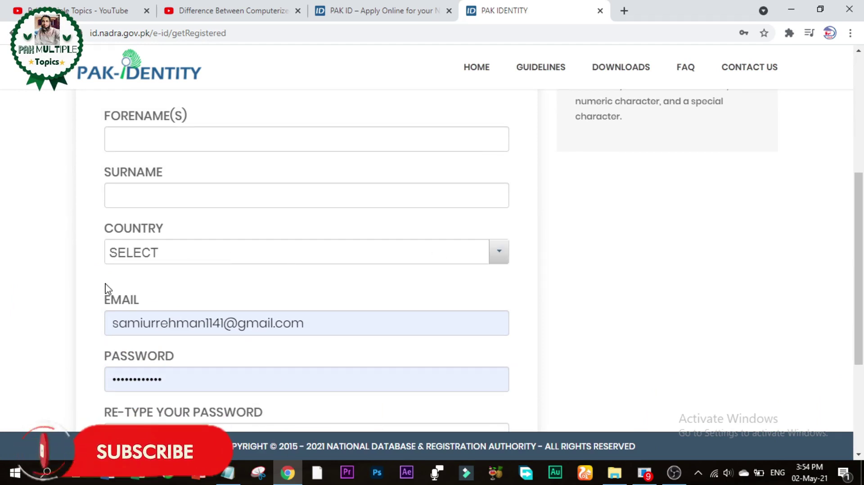
{"action": "left_click", "coordinate": [306, 254]}
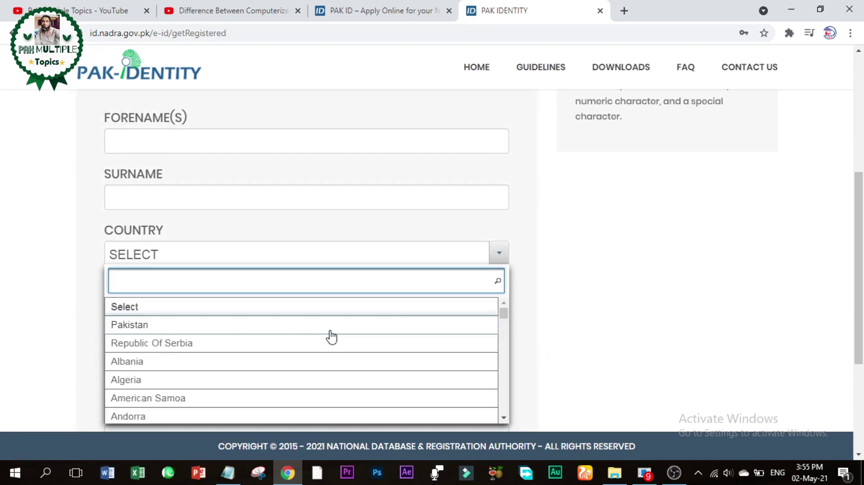
{"action": "left_click", "coordinate": [330, 325]}
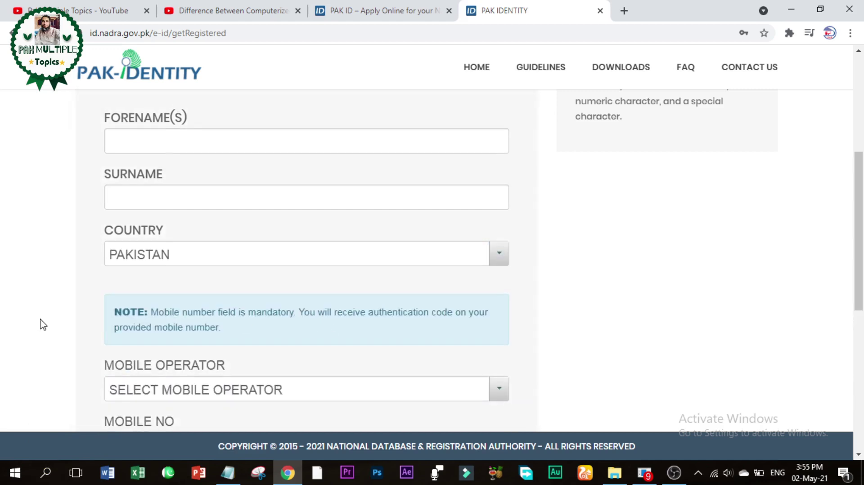
{"action": "scroll", "coordinate": [40, 324], "scroll_direction": "down", "scroll_amount": 5}
{"action": "left_click", "coordinate": [498, 162]}
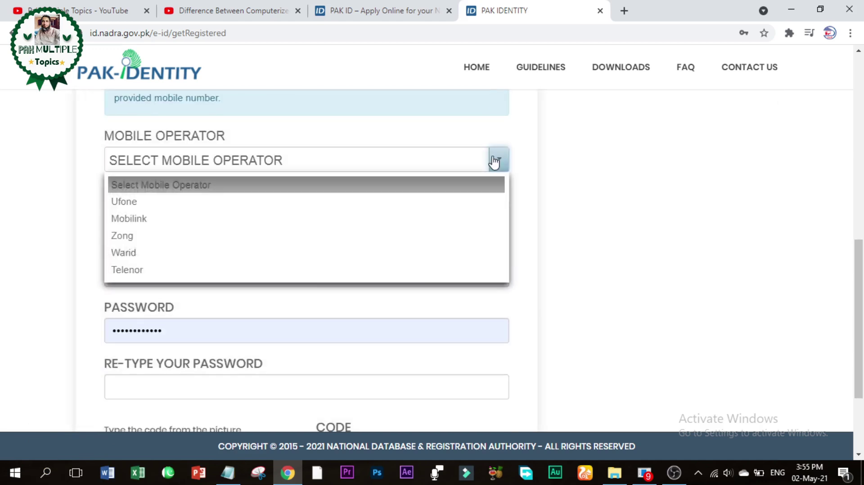
{"action": "left_click", "coordinate": [300, 225]}
{"action": "left_click", "coordinate": [154, 223]}
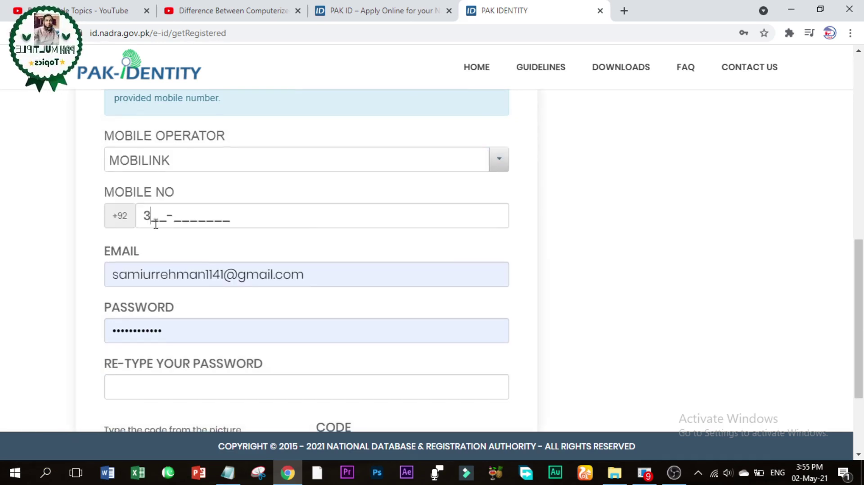
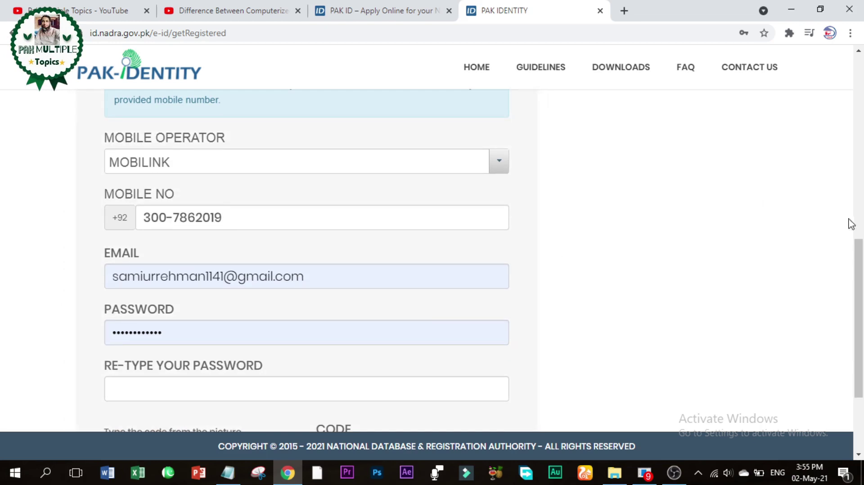
{"action": "left_click_drag", "start_coordinate": [859, 254], "coordinate": [859, 304]}
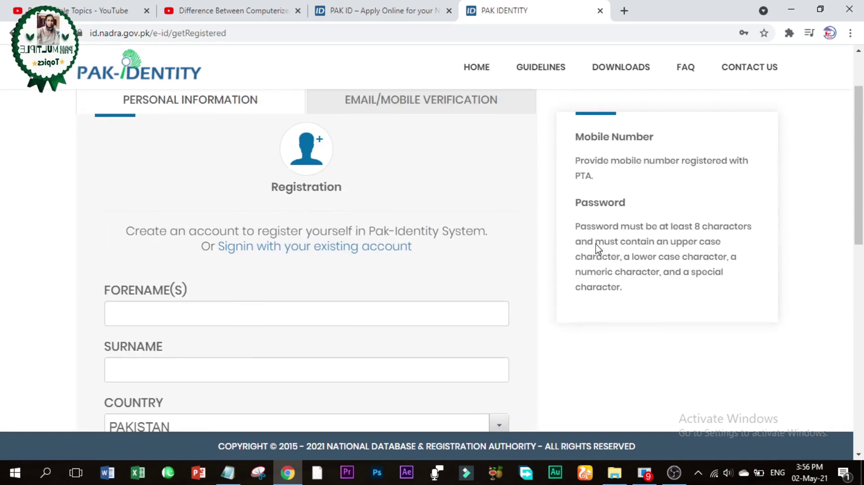
{"action": "scroll", "coordinate": [597, 247], "scroll_direction": "up", "scroll_amount": 3}
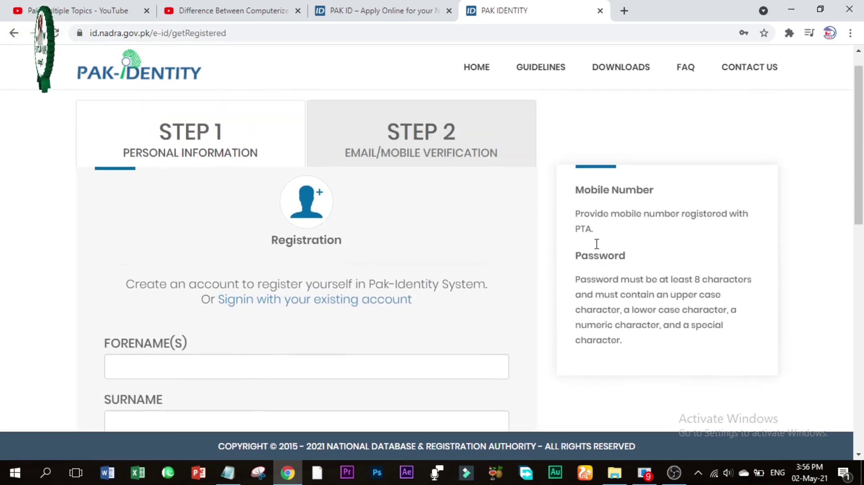
{"action": "scroll", "coordinate": [597, 243], "scroll_direction": "up", "scroll_amount": 1}
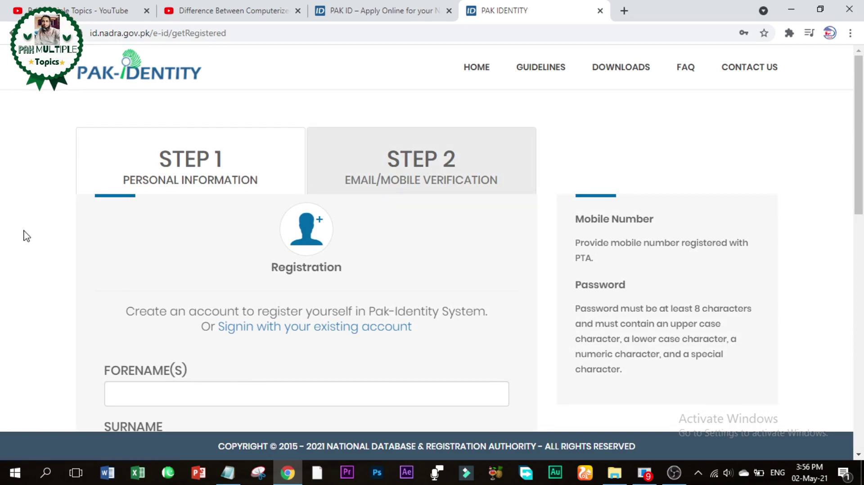
{"action": "scroll", "coordinate": [26, 235], "scroll_direction": "down", "scroll_amount": 5}
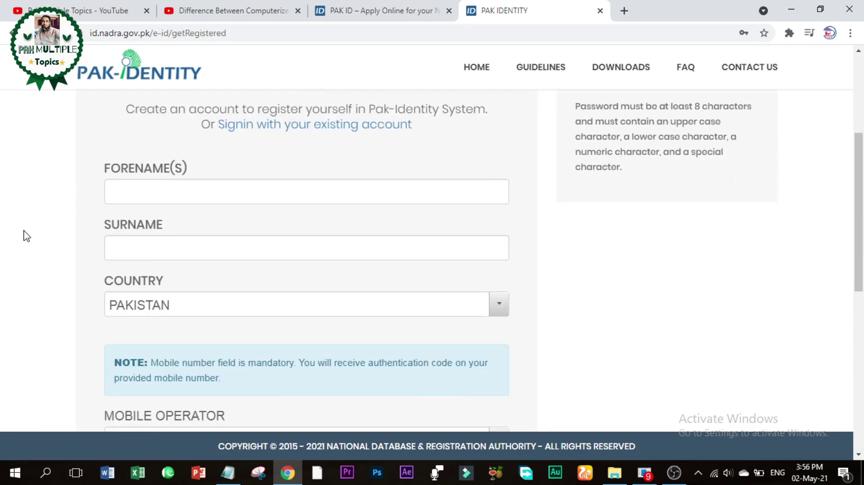
{"action": "scroll", "coordinate": [26, 236], "scroll_direction": "down", "scroll_amount": 8}
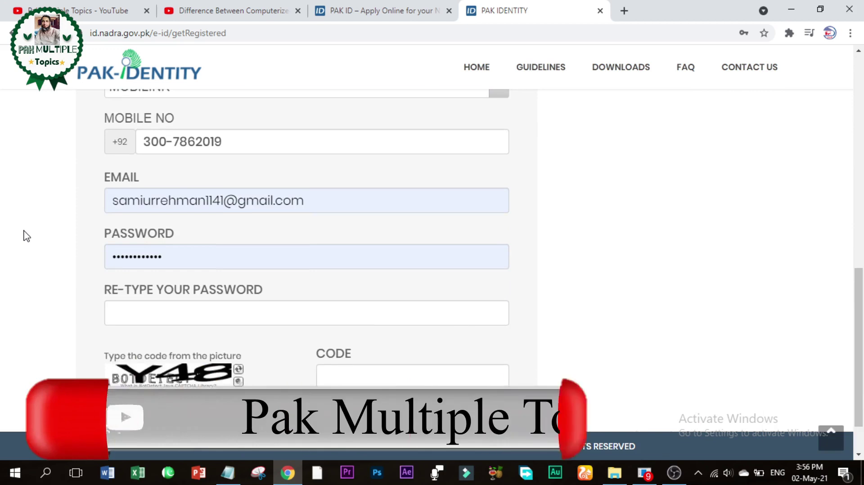
{"action": "scroll", "coordinate": [27, 235], "scroll_direction": "down", "scroll_amount": 1}
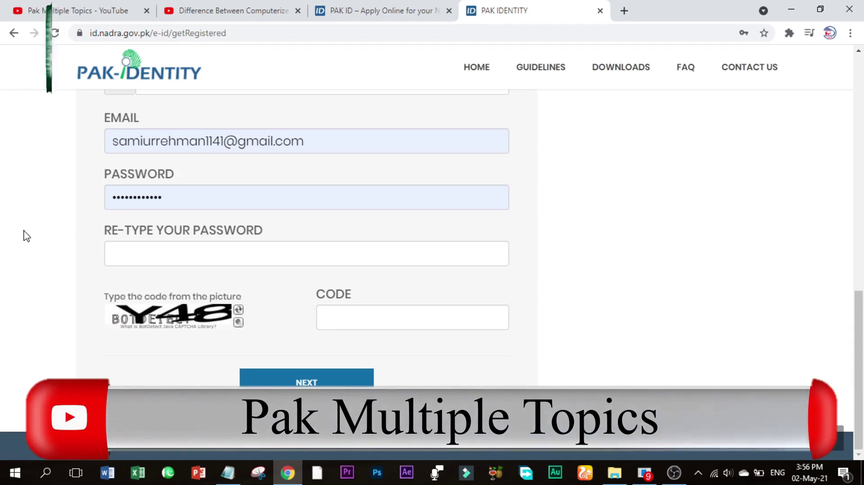
{"action": "scroll", "coordinate": [26, 235], "scroll_direction": "up", "scroll_amount": 10}
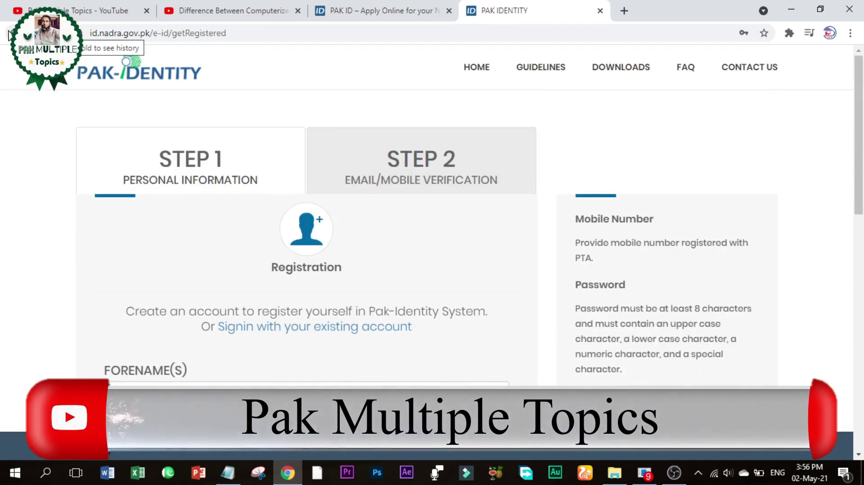
{"action": "left_click", "coordinate": [9, 34]}
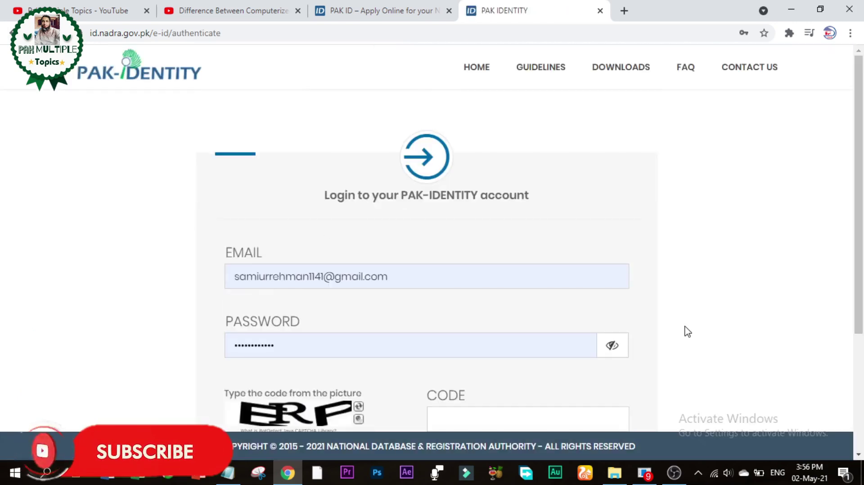
Step: Enter the captcha picture code and log in, reaching the Terms and Conditions page
{"action": "scroll", "coordinate": [688, 332], "scroll_direction": "down", "scroll_amount": 4}
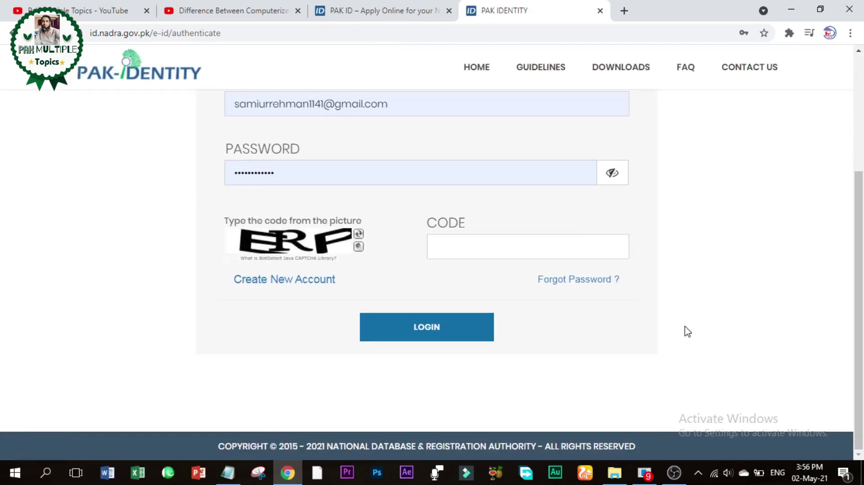
{"action": "left_click", "coordinate": [562, 238]}
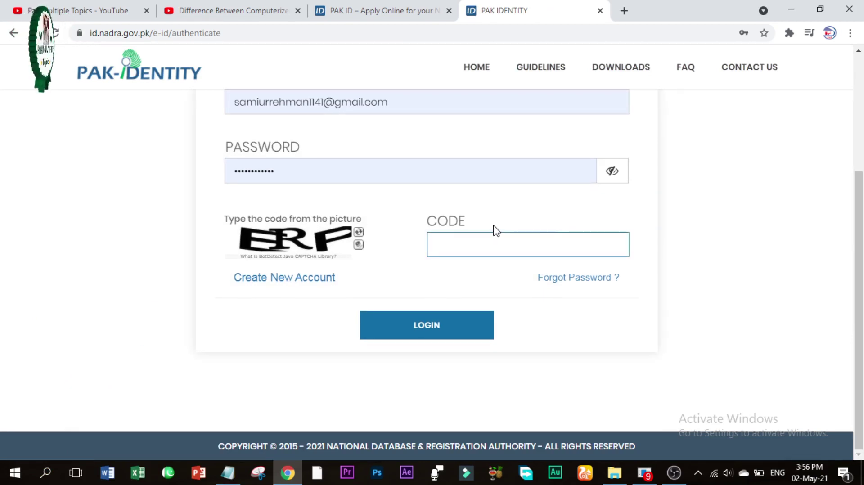
{"action": "type", "text": "ERP"}
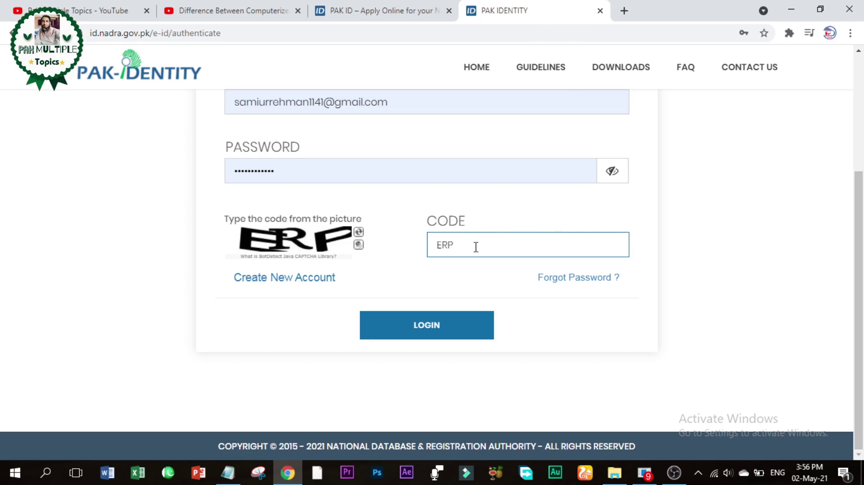
{"action": "left_click", "coordinate": [430, 335]}
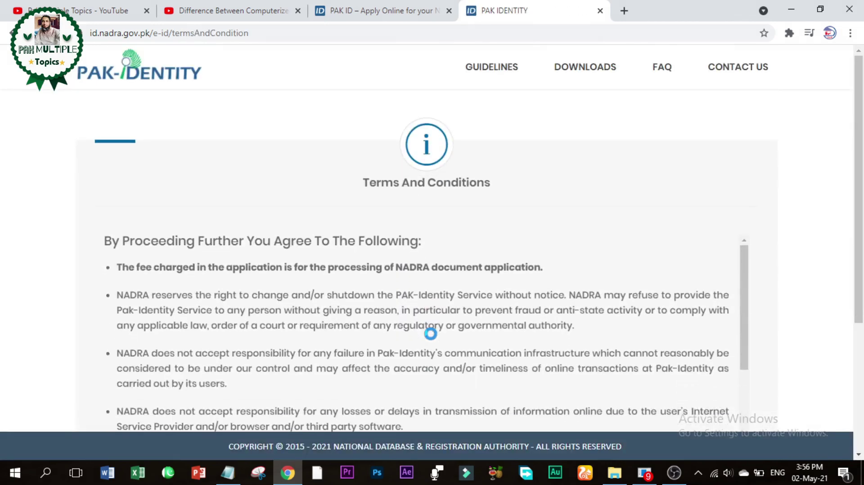
Step: Accept the terms and conditions and choose Not Now on the Reset Old Password page
{"action": "scroll", "coordinate": [430, 334], "scroll_direction": "down", "scroll_amount": 5}
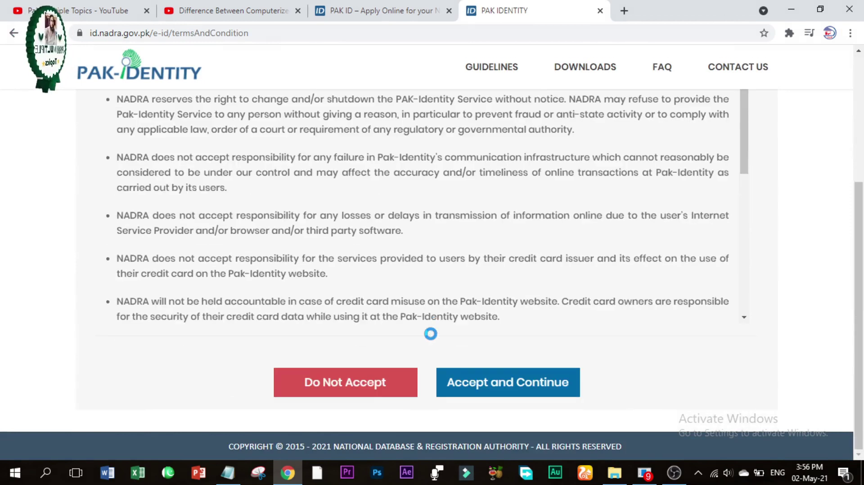
{"action": "scroll", "coordinate": [740, 253], "scroll_direction": "down", "scroll_amount": 5}
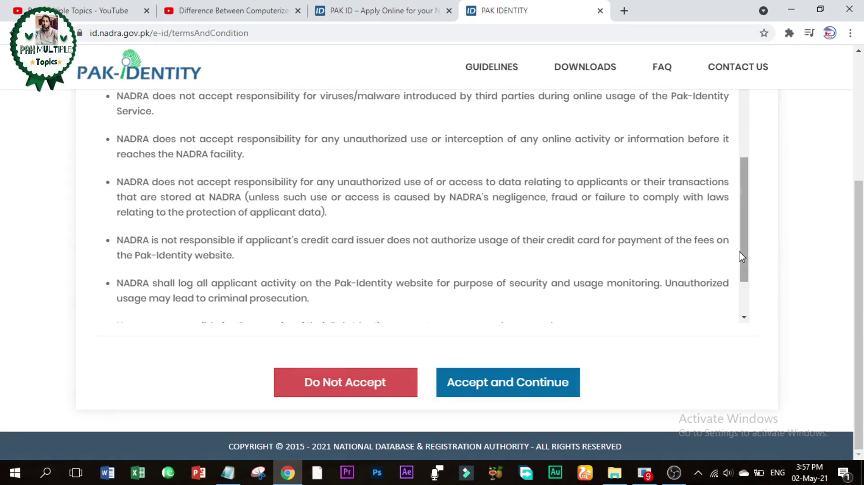
{"action": "scroll", "coordinate": [743, 295], "scroll_direction": "down", "scroll_amount": 2}
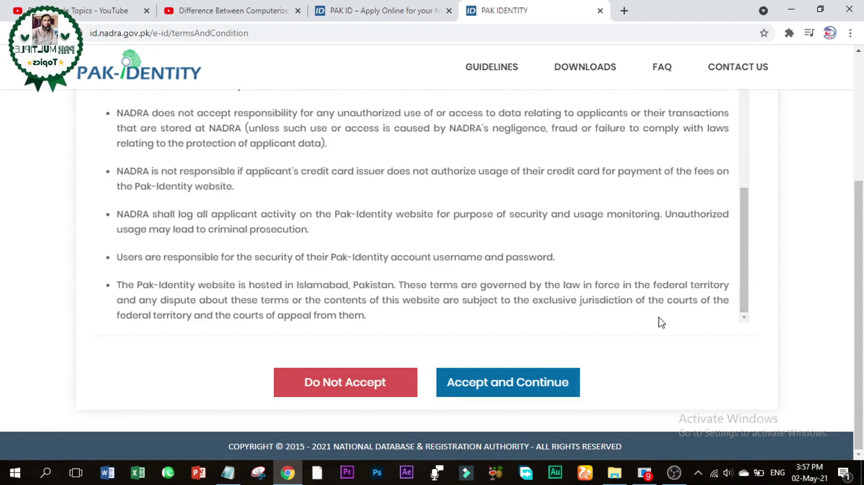
{"action": "left_click", "coordinate": [540, 382]}
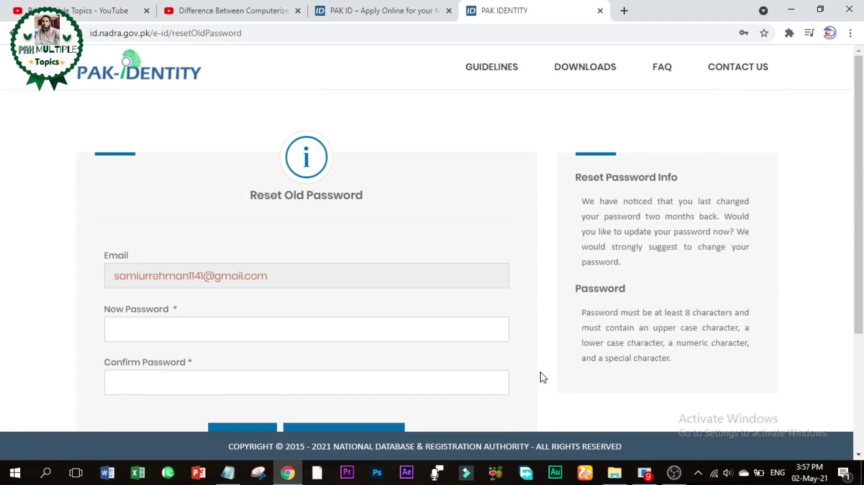
{"action": "left_click_drag", "start_coordinate": [858, 184], "coordinate": [850, 247]}
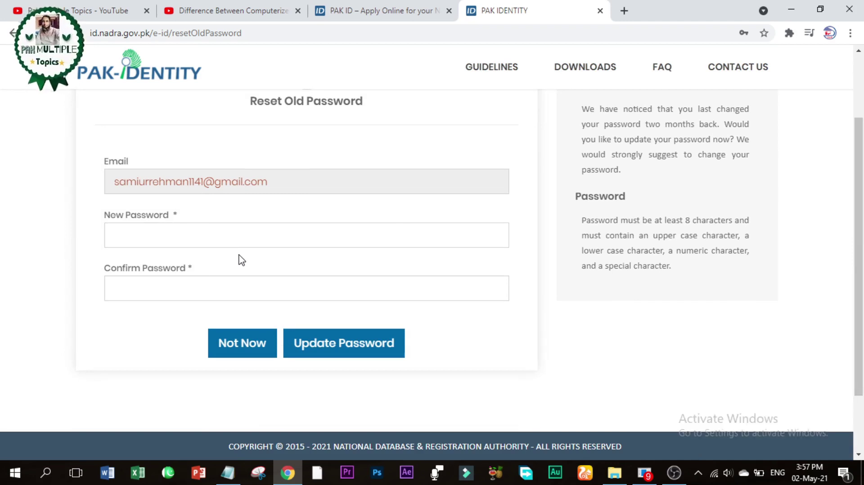
{"action": "left_click", "coordinate": [231, 347]}
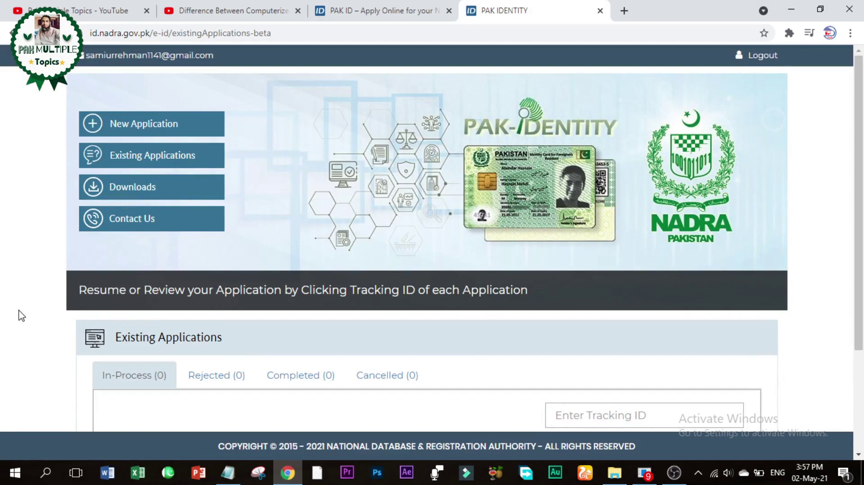
{"action": "scroll", "coordinate": [21, 316], "scroll_direction": "down", "scroll_amount": 3}
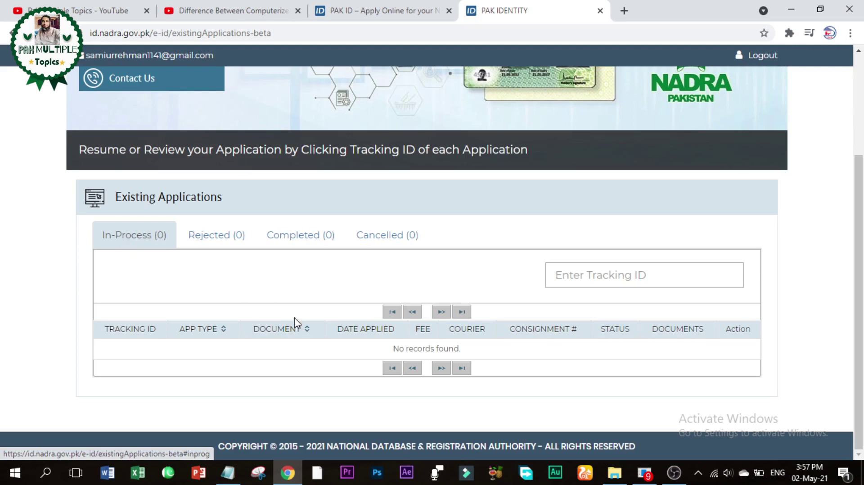
{"action": "left_click", "coordinate": [213, 238]}
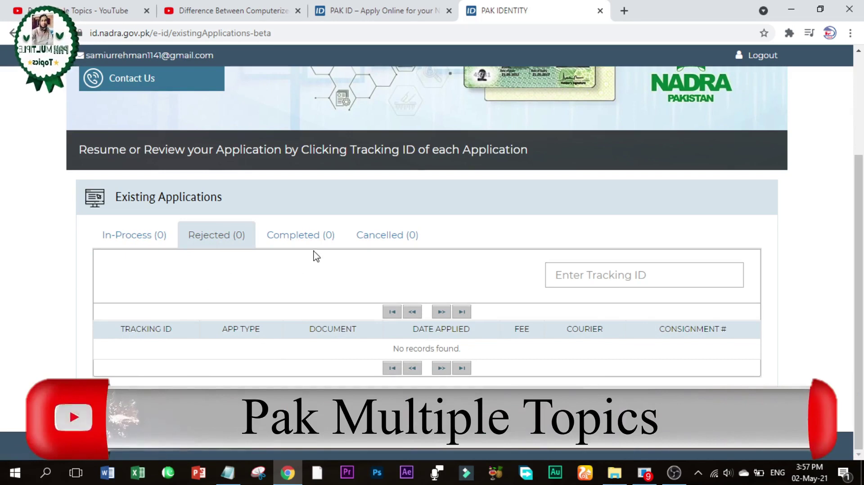
{"action": "left_click", "coordinate": [313, 237]}
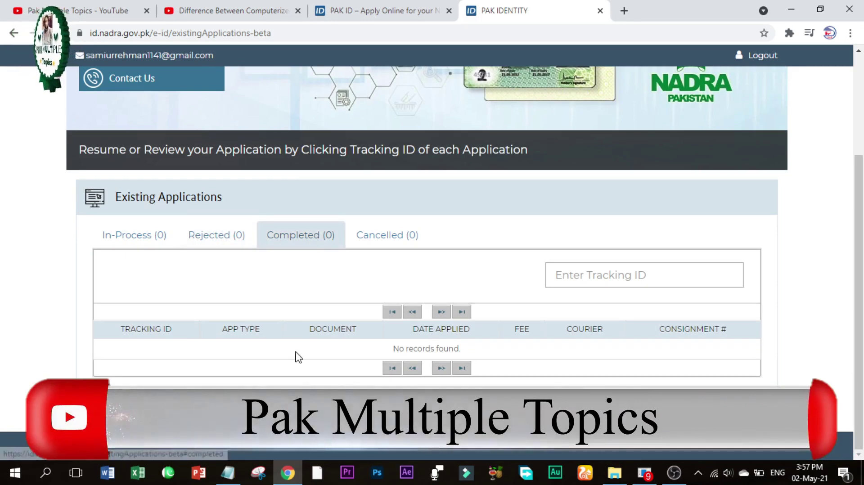
{"action": "left_click", "coordinate": [374, 241]}
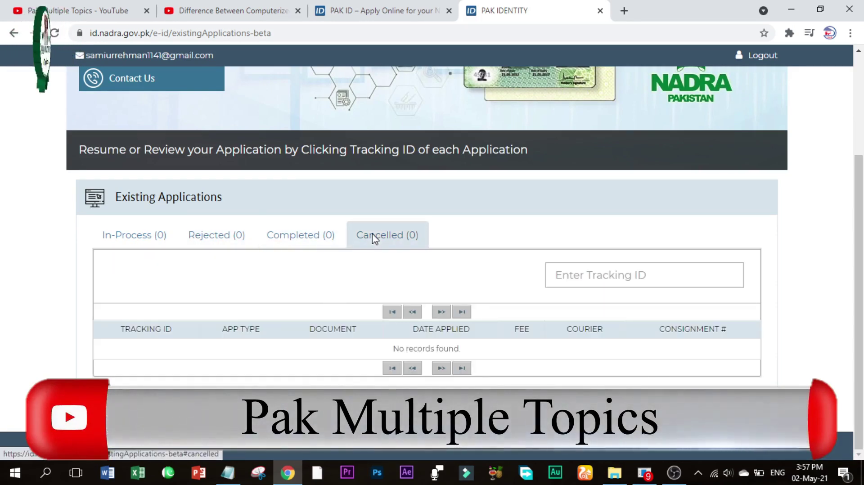
{"action": "left_click", "coordinate": [147, 245]}
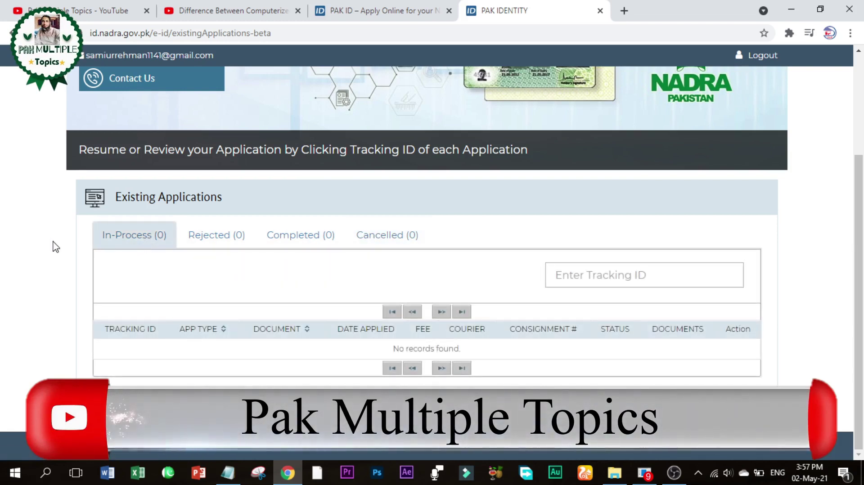
{"action": "scroll", "coordinate": [56, 247], "scroll_direction": "up", "scroll_amount": 3}
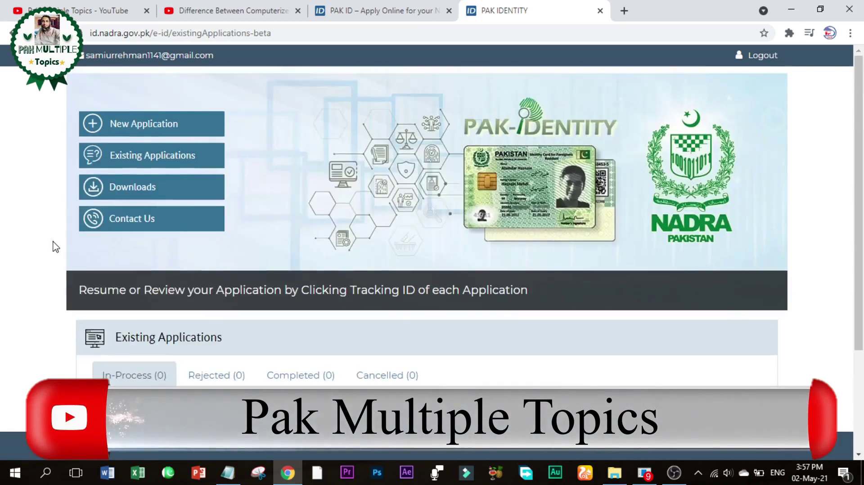
Step: Start a New Application for verification of an existing CNIC/NICOP/POC document
{"action": "left_click", "coordinate": [150, 131]}
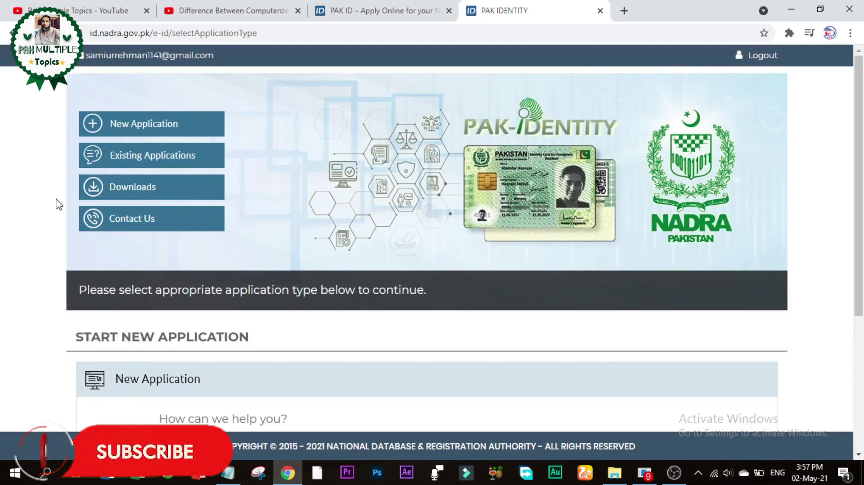
{"action": "scroll", "coordinate": [58, 205], "scroll_direction": "down", "scroll_amount": 5}
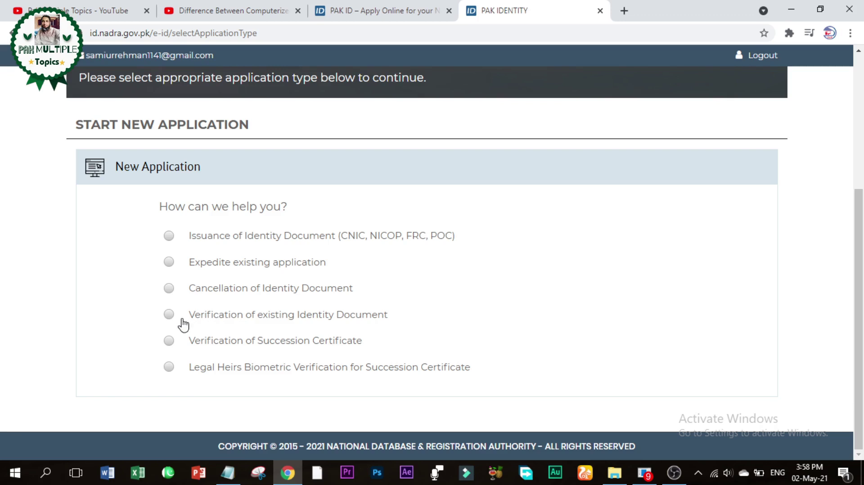
{"action": "left_click", "coordinate": [170, 314]}
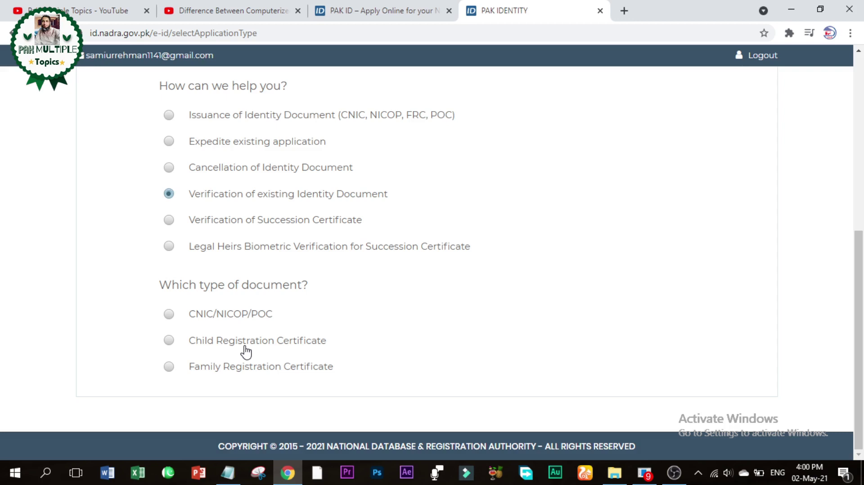
{"action": "left_click", "coordinate": [170, 314]}
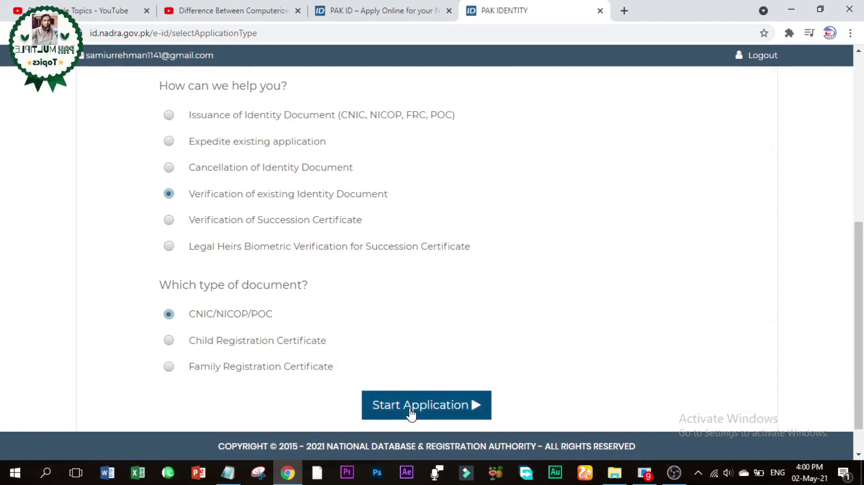
{"action": "left_click", "coordinate": [411, 406]}
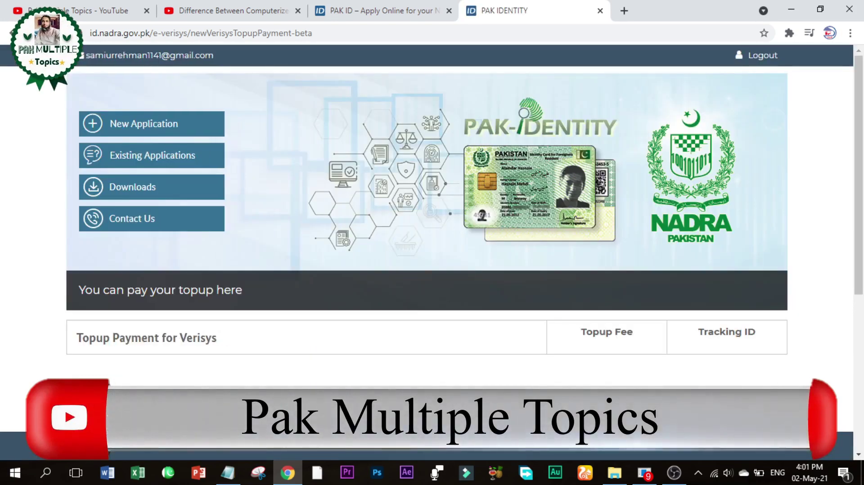
Step: Try submitting a 50 PKR Verisys top-up with credit card
{"action": "scroll", "coordinate": [8, 344], "scroll_direction": "down", "scroll_amount": 5}
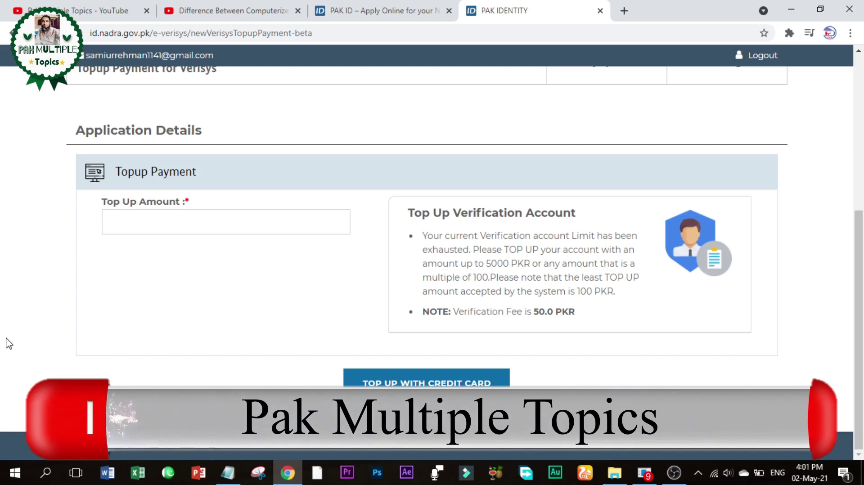
{"action": "scroll", "coordinate": [441, 265], "scroll_direction": "up", "scroll_amount": 1}
{"action": "scroll", "coordinate": [441, 266], "scroll_direction": "up", "scroll_amount": 2}
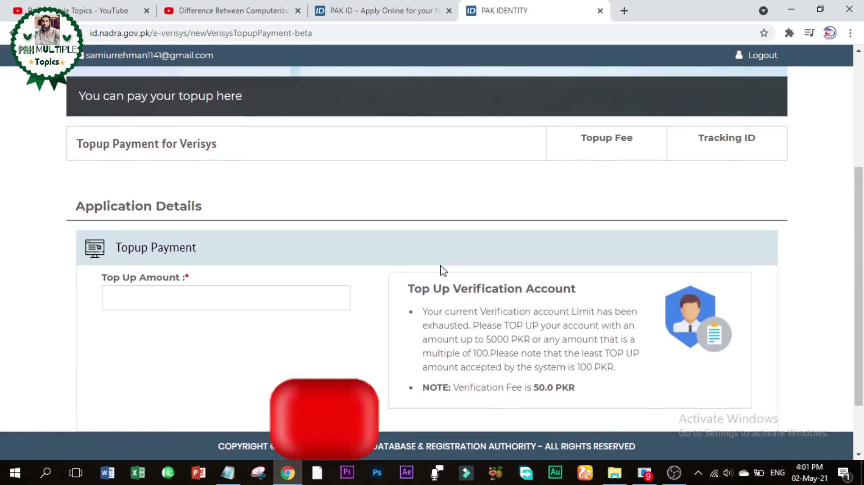
{"action": "scroll", "coordinate": [442, 266], "scroll_direction": "down", "scroll_amount": 2}
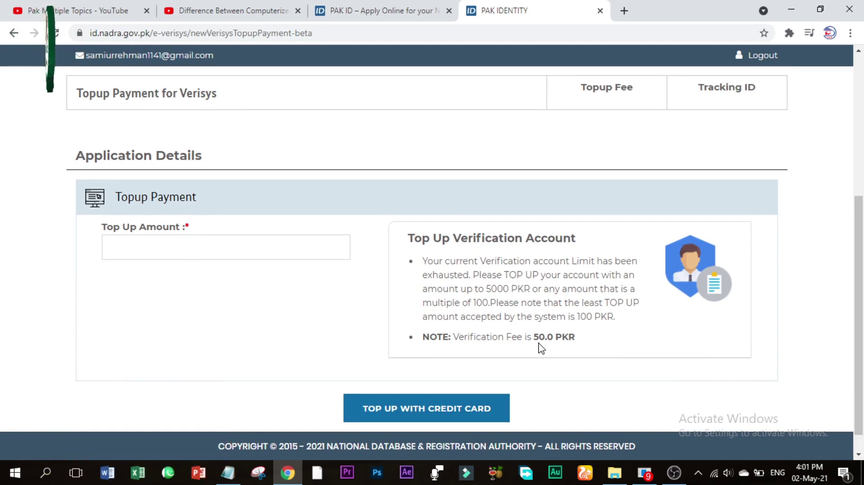
{"action": "left_click", "coordinate": [252, 240]}
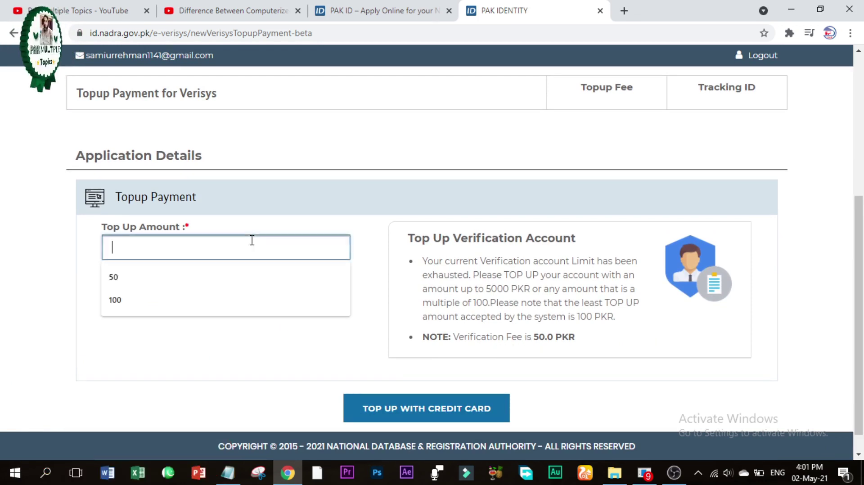
{"action": "left_click", "coordinate": [202, 282]}
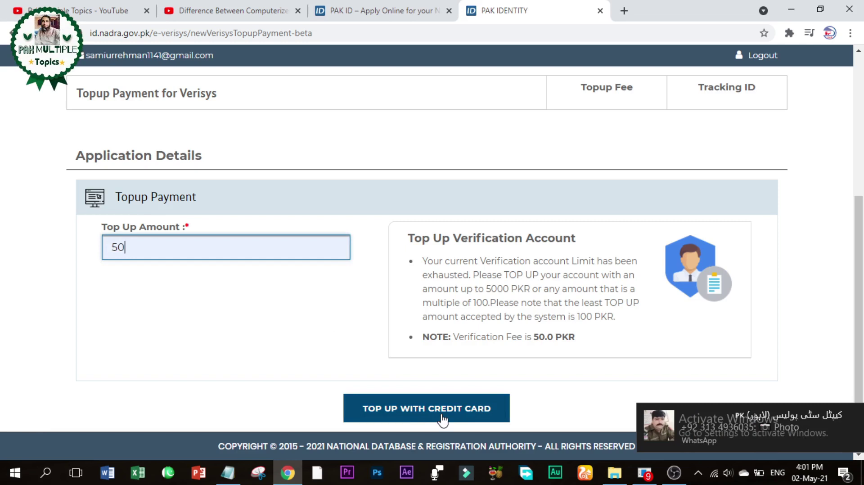
{"action": "left_click", "coordinate": [442, 417]}
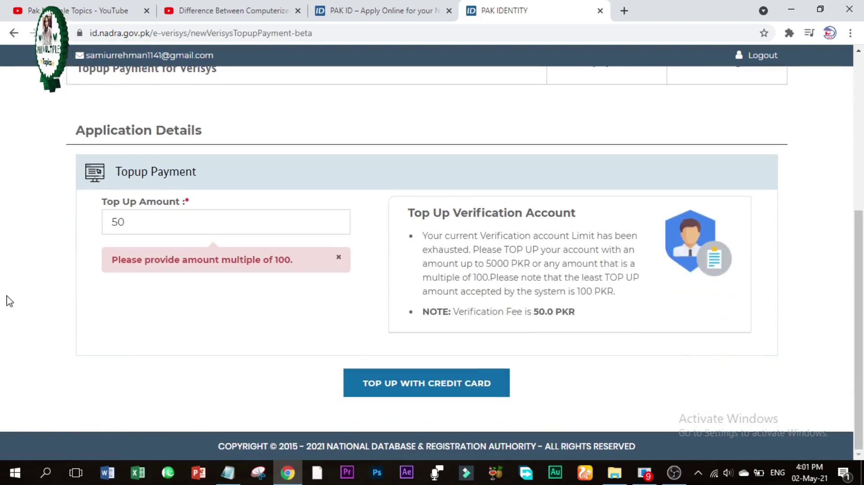
Step: Replace the rejected amount with 100 PKR and resubmit the credit-card top-up
{"action": "left_click", "coordinate": [139, 225]}
{"action": "key", "text": "BackSpace"}
{"action": "key", "text": "BackSpace"}
{"action": "type", "text": "100"}
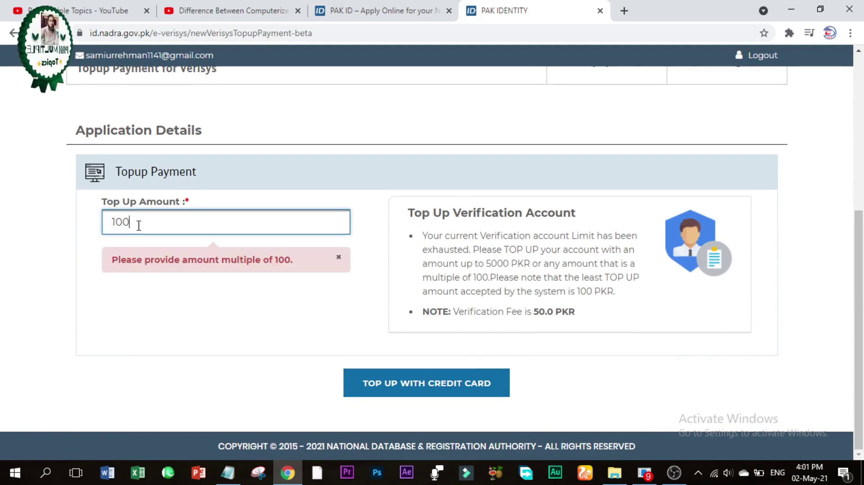
{"action": "left_click", "coordinate": [394, 387]}
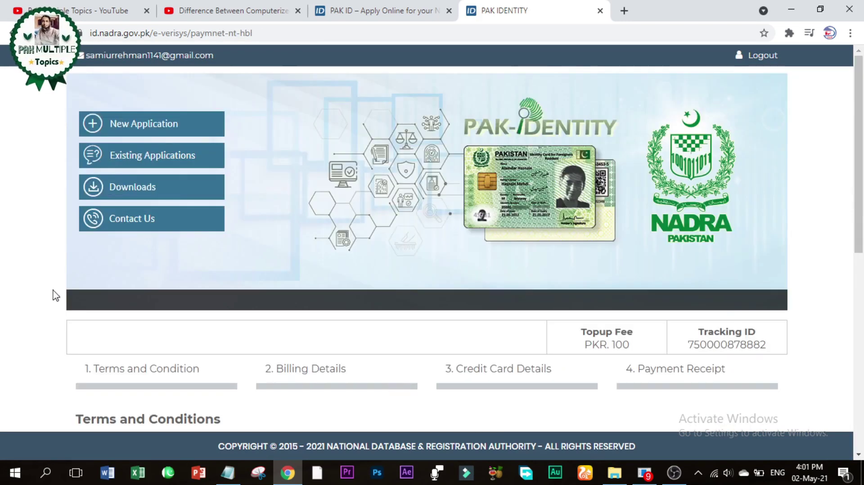
Step: Accept the Payment Terms and Conditions to continue to Billing Information
{"action": "scroll", "coordinate": [51, 295], "scroll_direction": "down", "scroll_amount": 8}
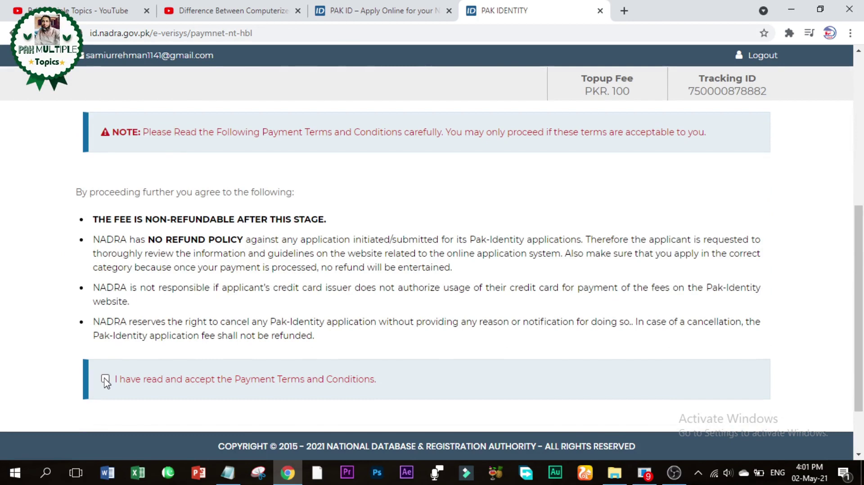
{"action": "scroll", "coordinate": [58, 378], "scroll_direction": "down", "scroll_amount": 2}
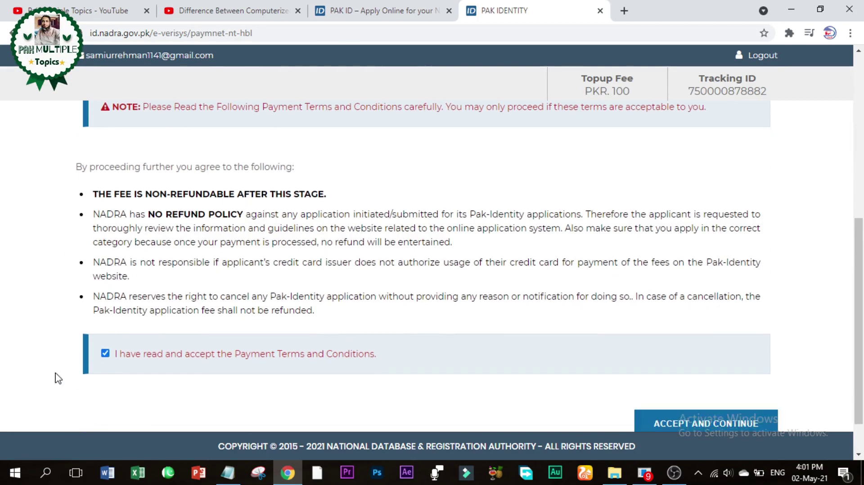
{"action": "left_click", "coordinate": [669, 385]}
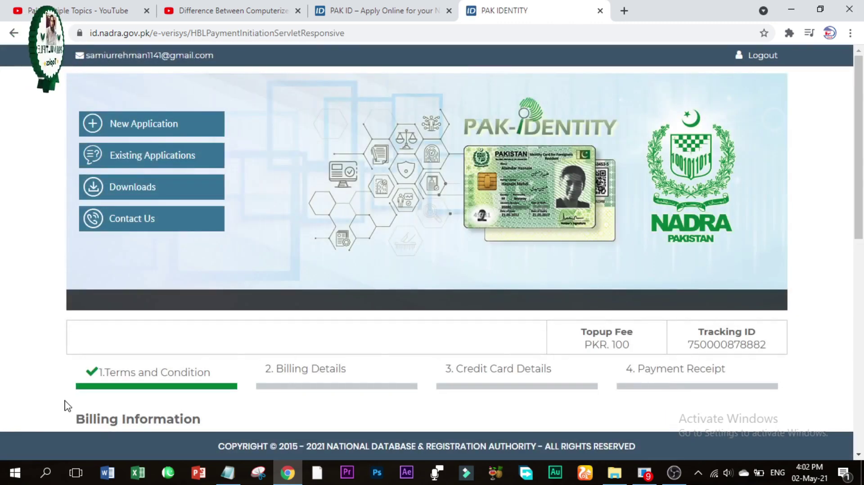
Step: Fill the billing form from the Forename field with the saved Chrome autofill contact details
{"action": "scroll", "coordinate": [27, 391], "scroll_direction": "down", "scroll_amount": 1}
{"action": "scroll", "coordinate": [27, 390], "scroll_direction": "down", "scroll_amount": 5}
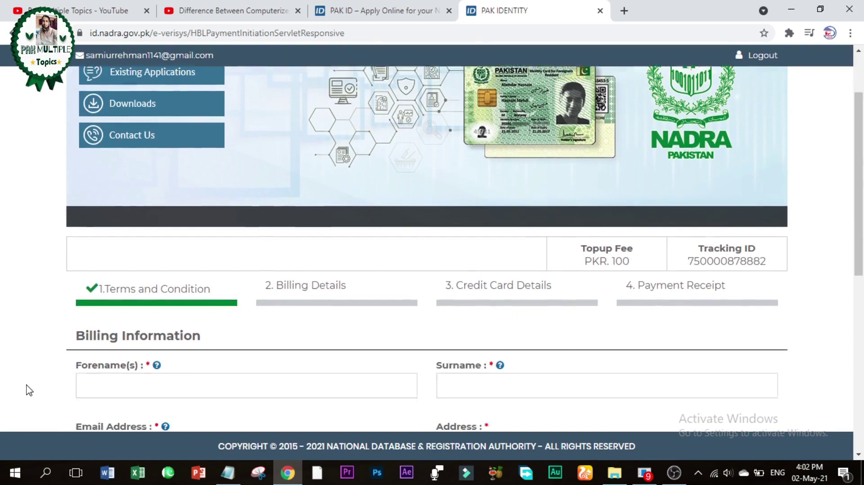
{"action": "scroll", "coordinate": [27, 391], "scroll_direction": "up", "scroll_amount": 2}
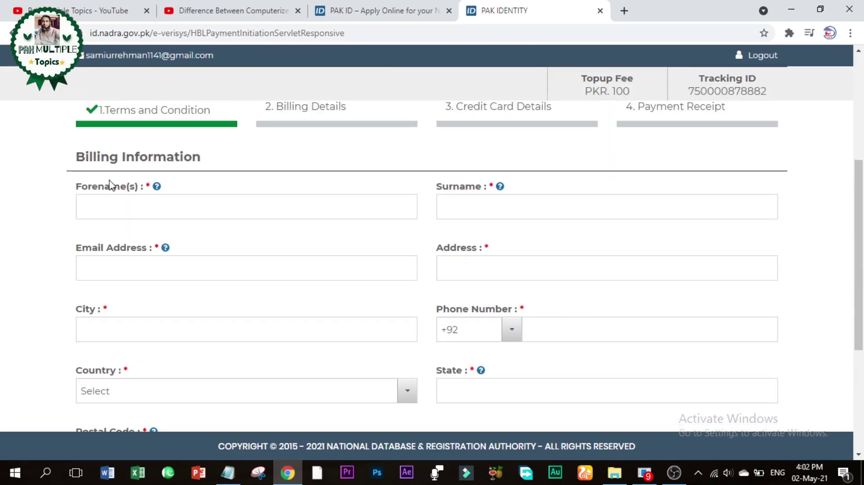
{"action": "left_click", "coordinate": [105, 213]}
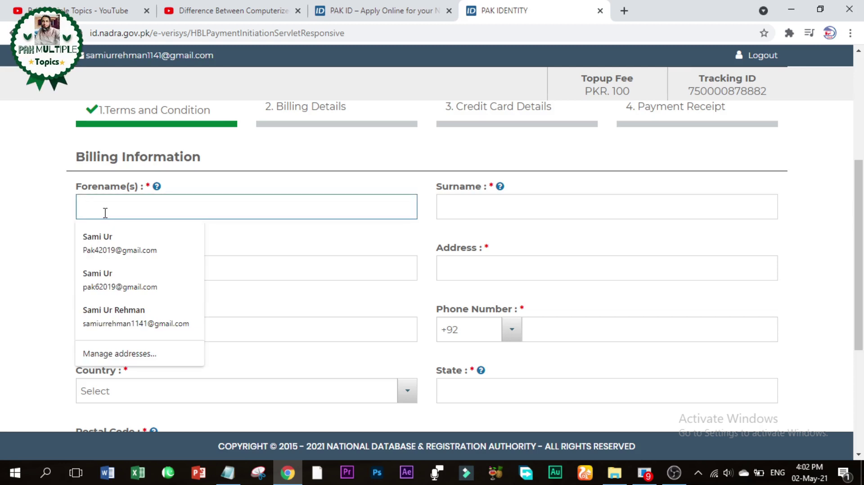
{"action": "left_click", "coordinate": [118, 249]}
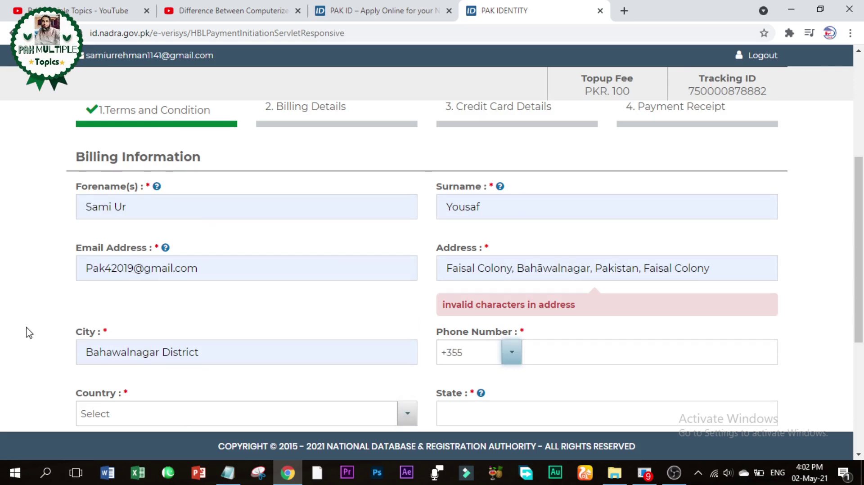
Step: Review the filled billing form, then go back to the Topup Payment page
{"action": "left_click_drag", "start_coordinate": [860, 225], "coordinate": [863, 336]}
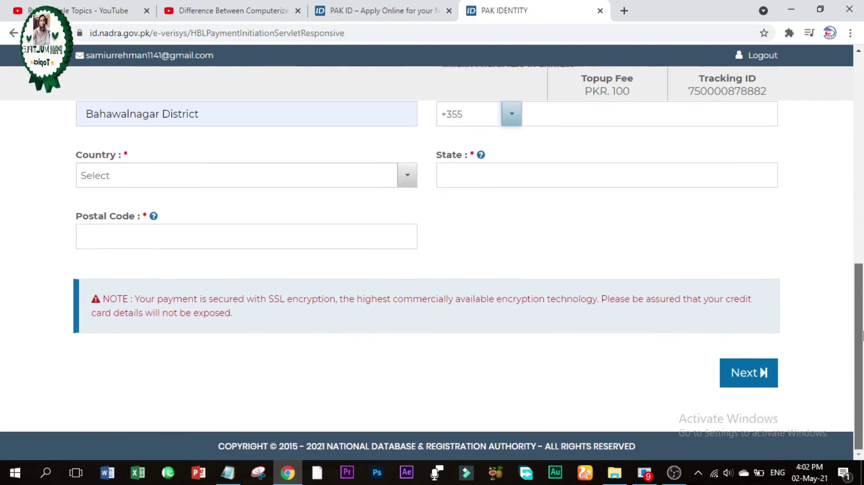
{"action": "left_click_drag", "start_coordinate": [861, 337], "coordinate": [862, 227]}
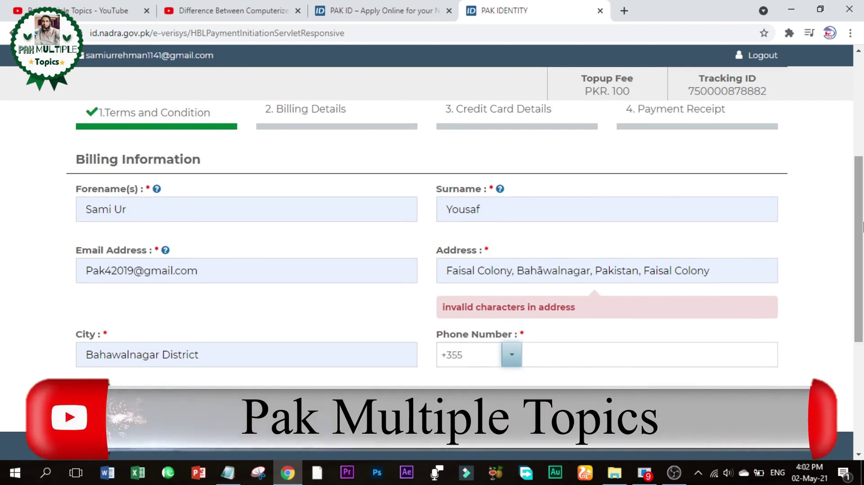
{"action": "left_click_drag", "start_coordinate": [861, 261], "coordinate": [863, 227]}
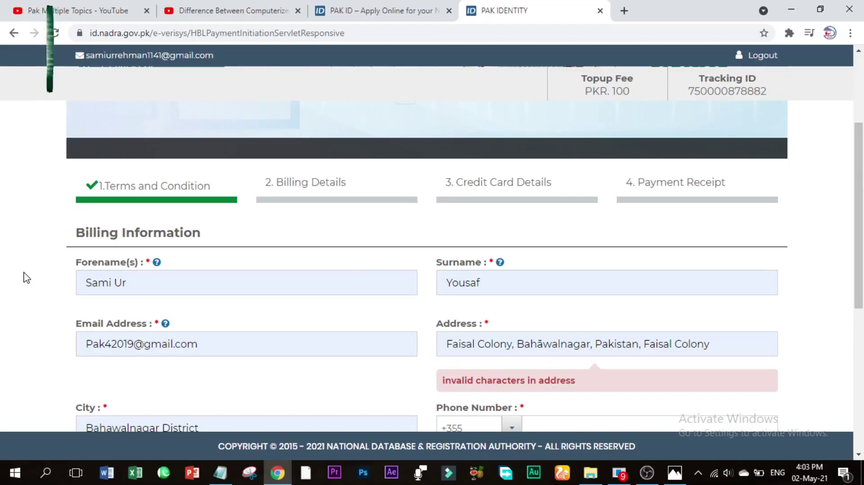
{"action": "scroll", "coordinate": [26, 278], "scroll_direction": "down", "scroll_amount": 6}
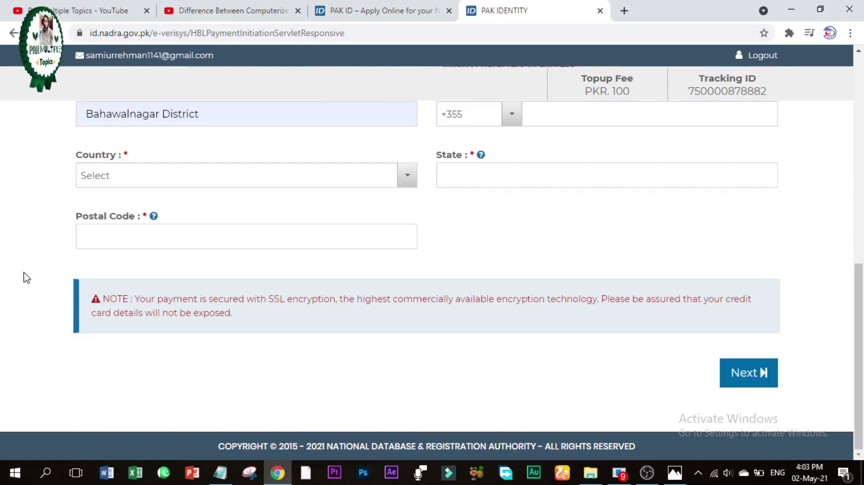
{"action": "scroll", "coordinate": [26, 277], "scroll_direction": "up", "scroll_amount": 7}
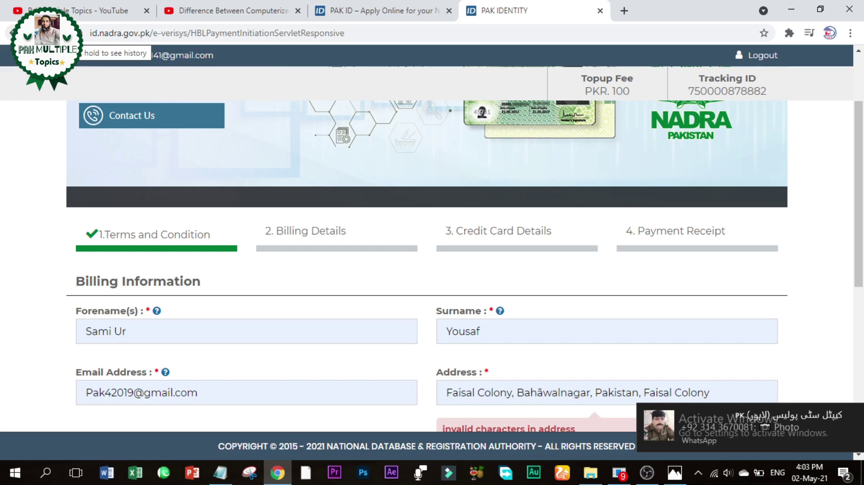
{"action": "left_click", "coordinate": [12, 33]}
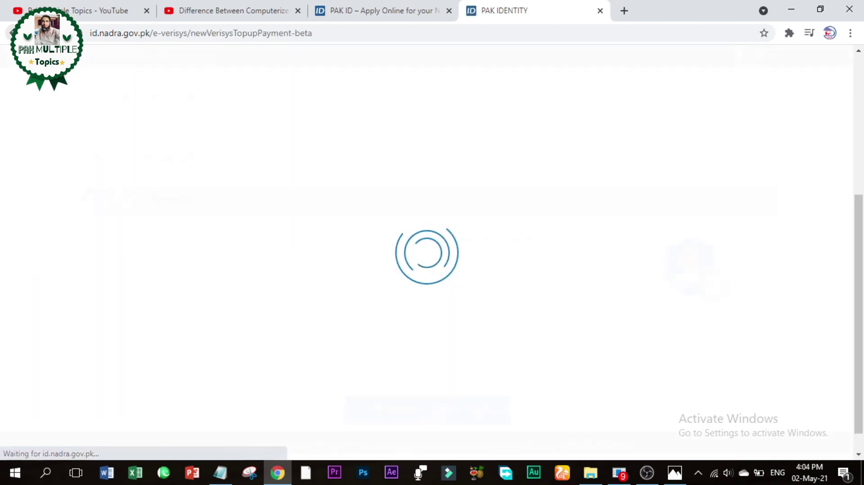
Step: Go back to application types and choose verification of an existing Family Registration Certificate
{"action": "left_click", "coordinate": [12, 33]}
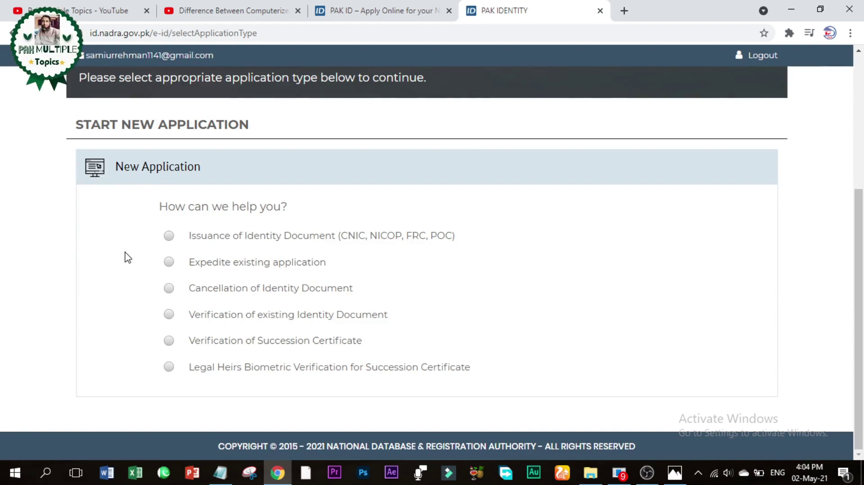
{"action": "left_click", "coordinate": [169, 315]}
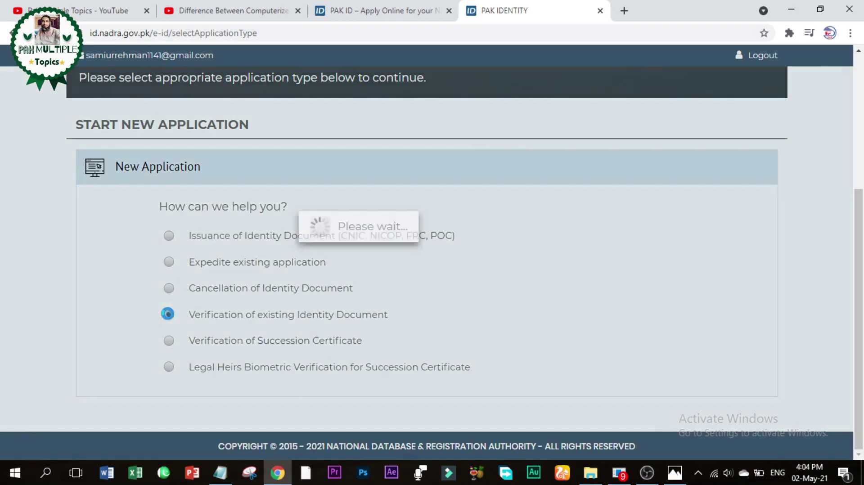
{"action": "scroll", "coordinate": [75, 342], "scroll_direction": "down", "scroll_amount": 3}
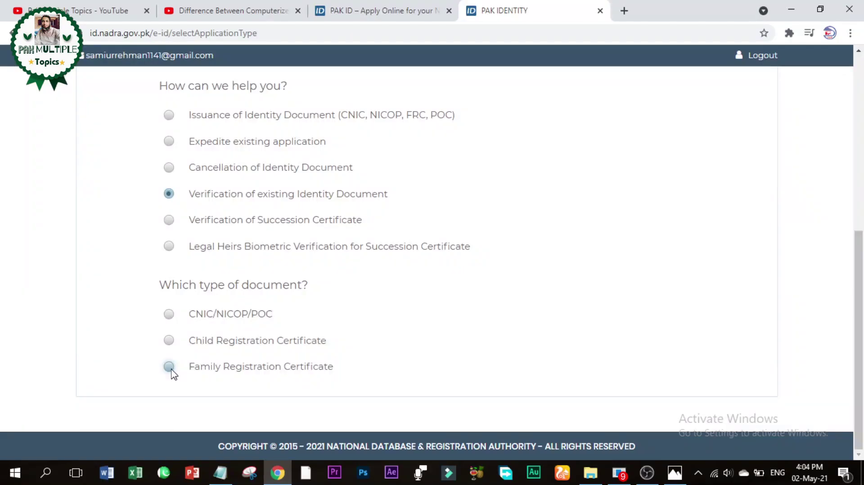
{"action": "left_click", "coordinate": [170, 369]}
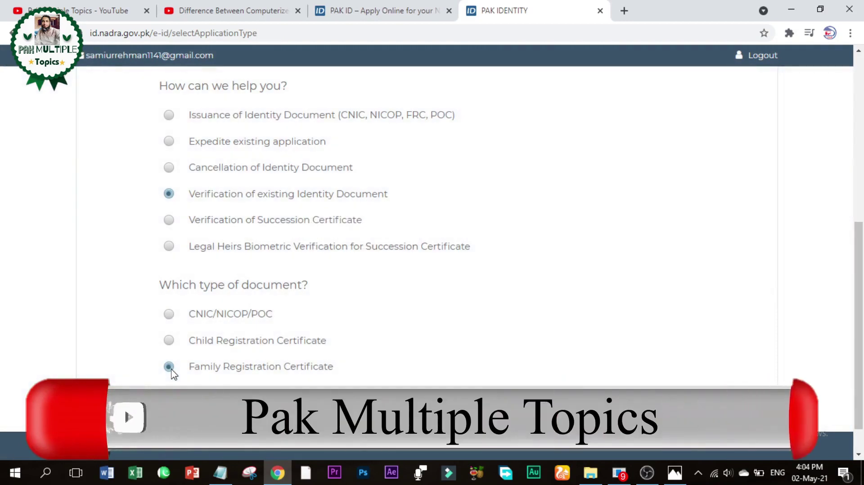
{"action": "left_click", "coordinate": [426, 406]}
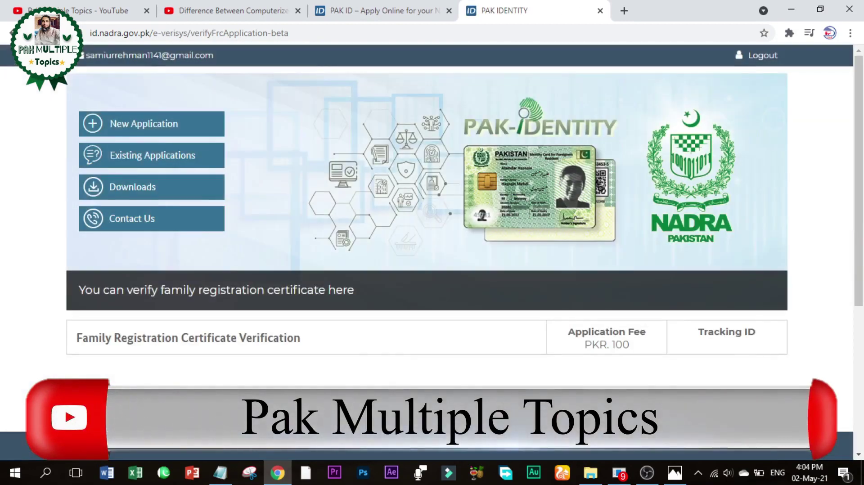
{"action": "scroll", "coordinate": [15, 290], "scroll_direction": "down", "scroll_amount": 5}
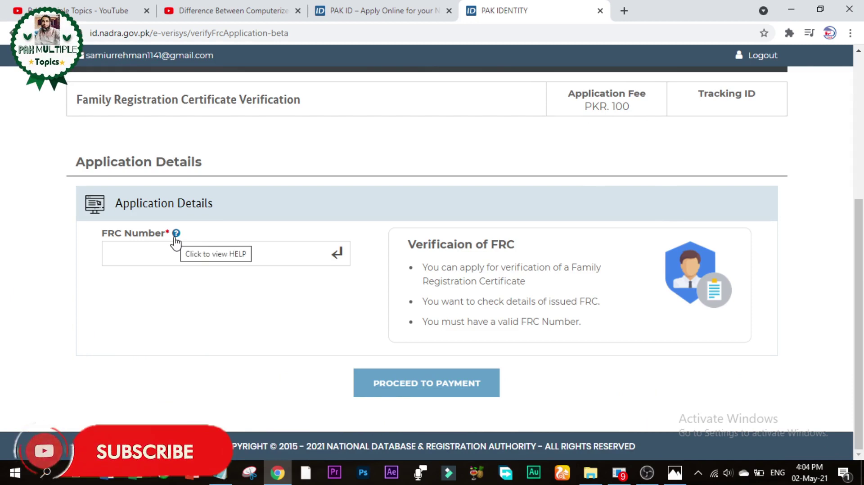
{"action": "left_click", "coordinate": [177, 234]}
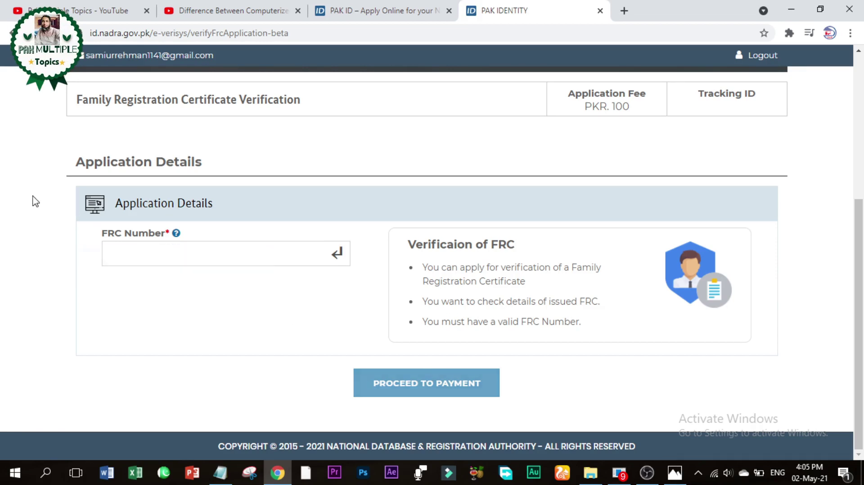
{"action": "scroll", "coordinate": [35, 201], "scroll_direction": "up", "scroll_amount": 5}
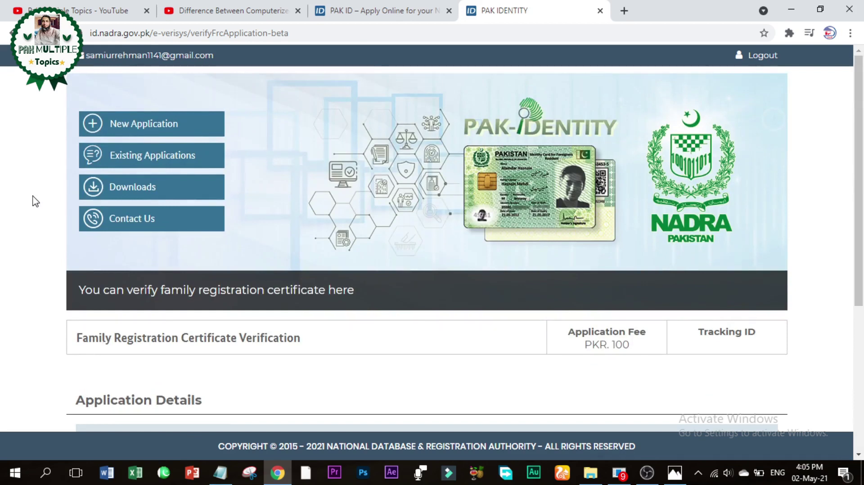
{"action": "left_click", "coordinate": [155, 134]}
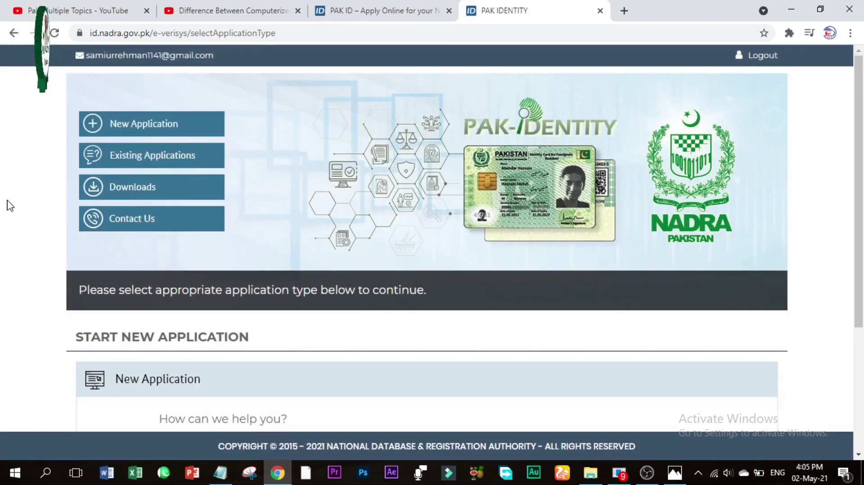
Step: Choose 'Legal Heirs Biometric Verification for Succession Certificate' and leave the Succession Tracking Id field empty
{"action": "scroll", "coordinate": [3, 212], "scroll_direction": "down", "scroll_amount": 1}
{"action": "scroll", "coordinate": [2, 213], "scroll_direction": "down", "scroll_amount": 3}
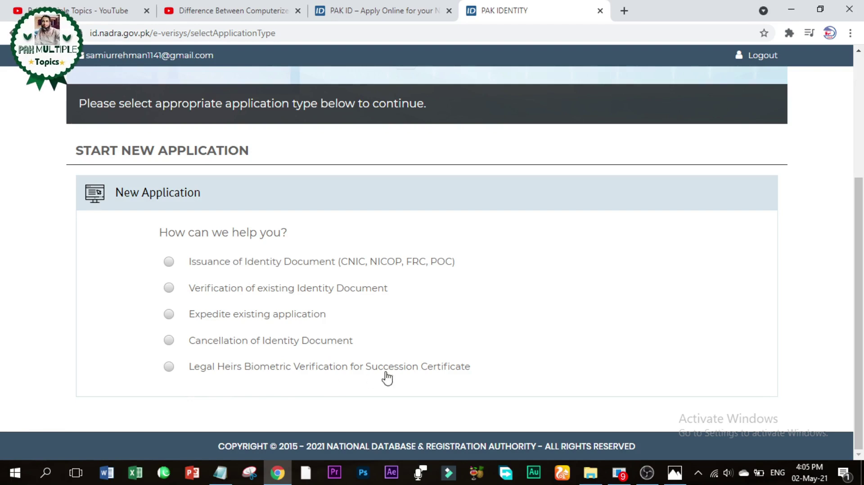
{"action": "left_click", "coordinate": [170, 367]}
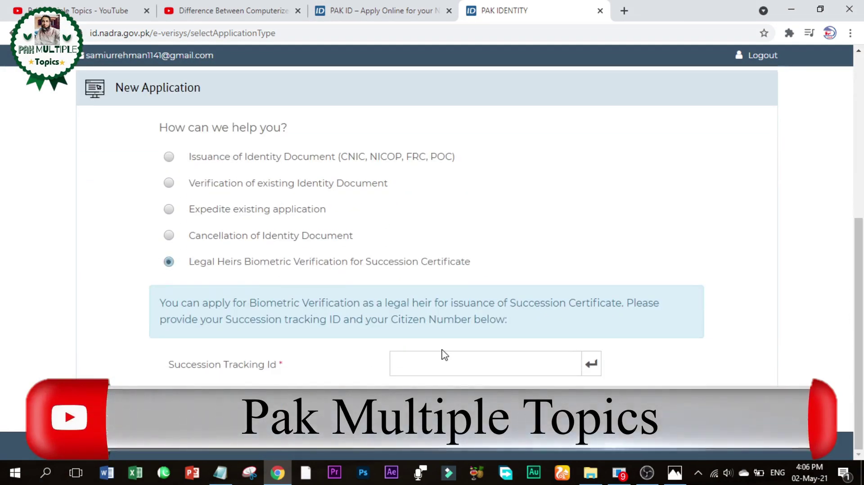
{"action": "left_click", "coordinate": [552, 367]}
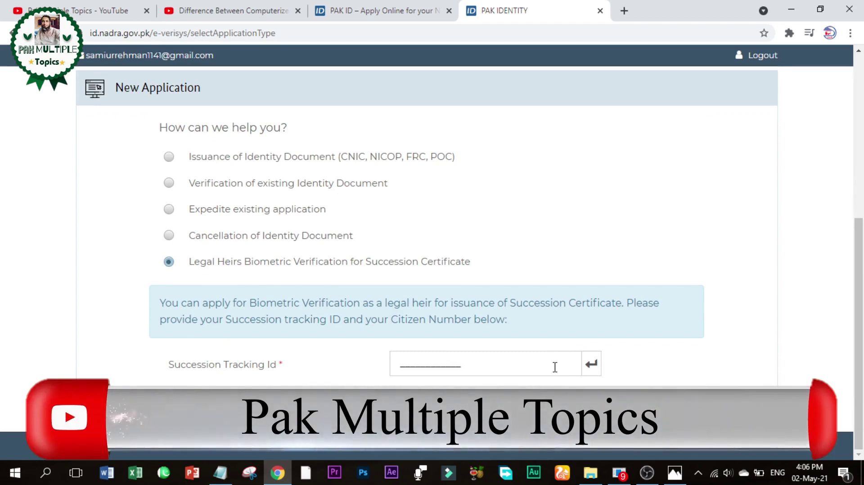
{"action": "left_click", "coordinate": [40, 234]}
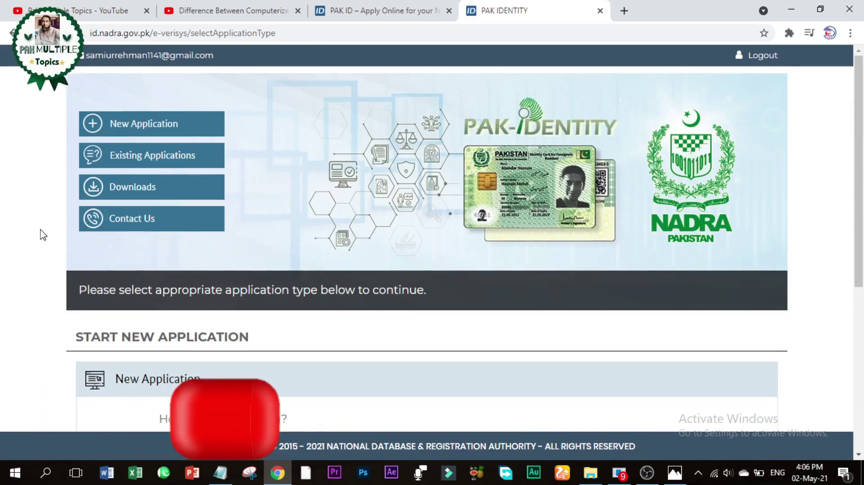